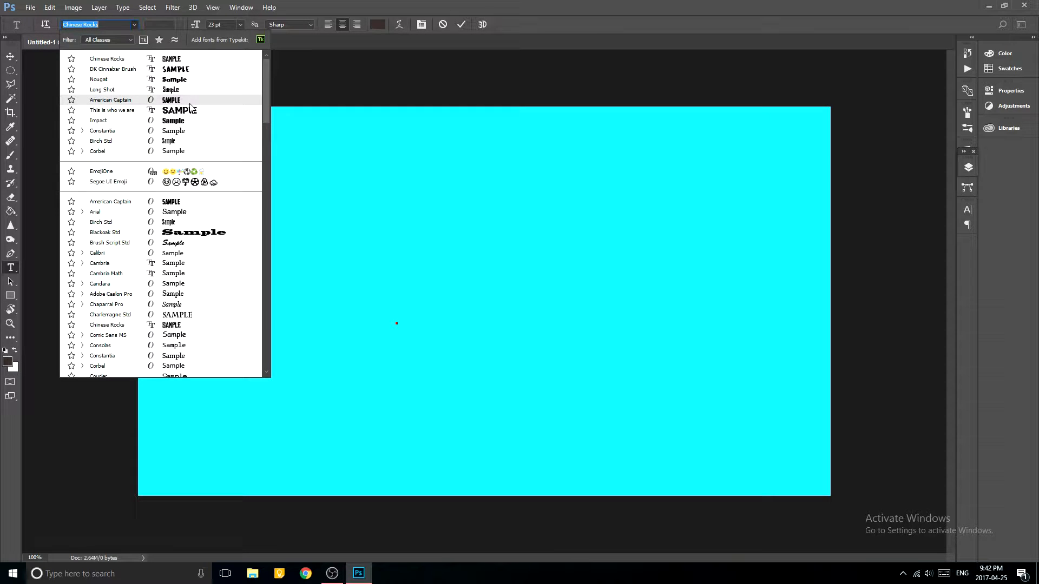
# Enter the text DESTINY on the canvas in the Long Shot font at 100 pt.
pyautogui.write('lo')
pyautogui.click(211, 61)
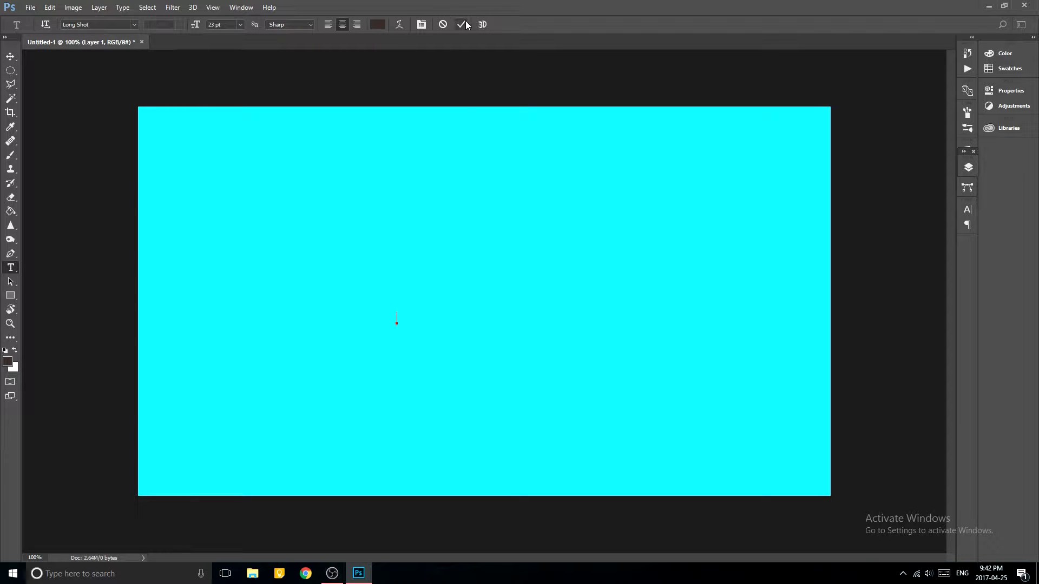
pyautogui.click(240, 24)
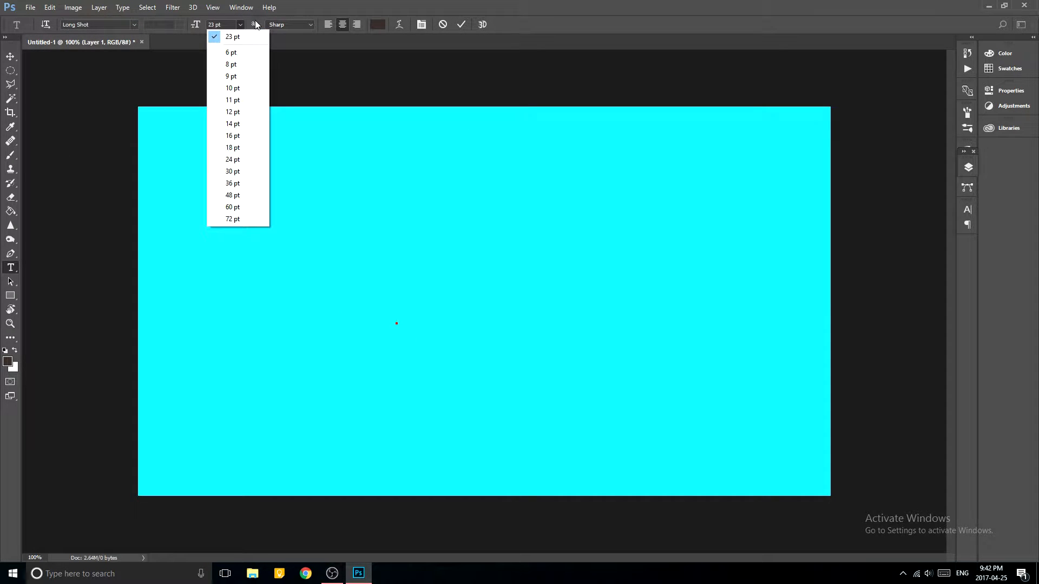
pyautogui.click(231, 23)
pyautogui.moveTo(231, 23); pyautogui.dragTo(0, 22)
pyautogui.press('BackSpace')
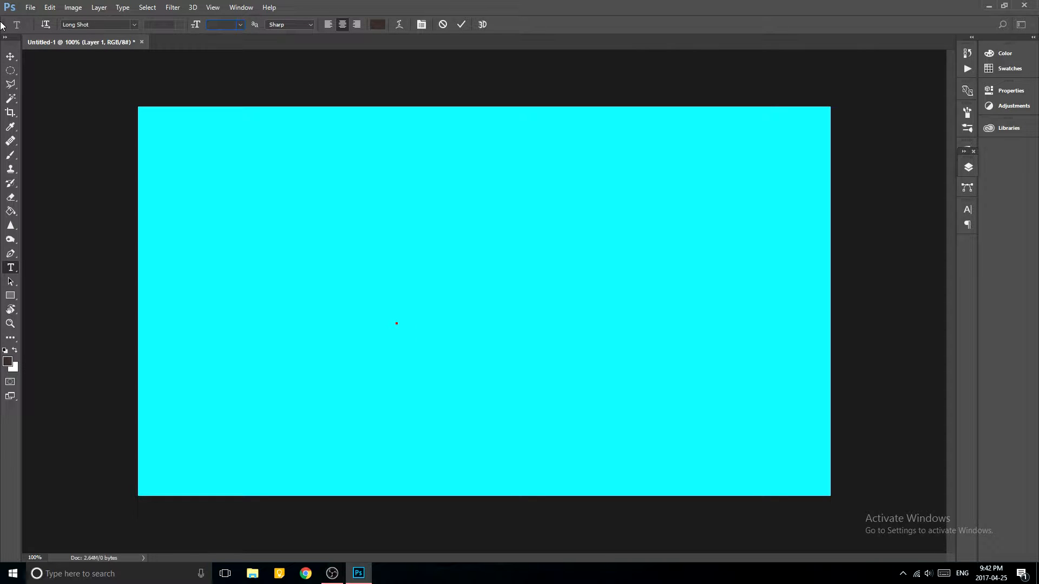
pyautogui.press('Return')
pyautogui.write('DESTINY')
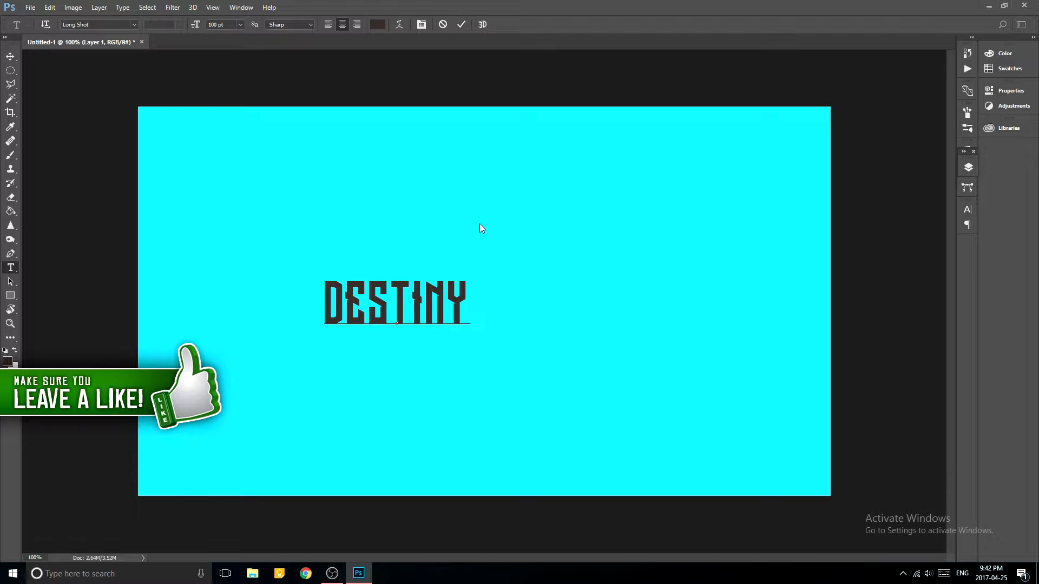
# Recolor the whole DESTINY text to white (ffffff) and commit the text edit.
pyautogui.click(377, 25)
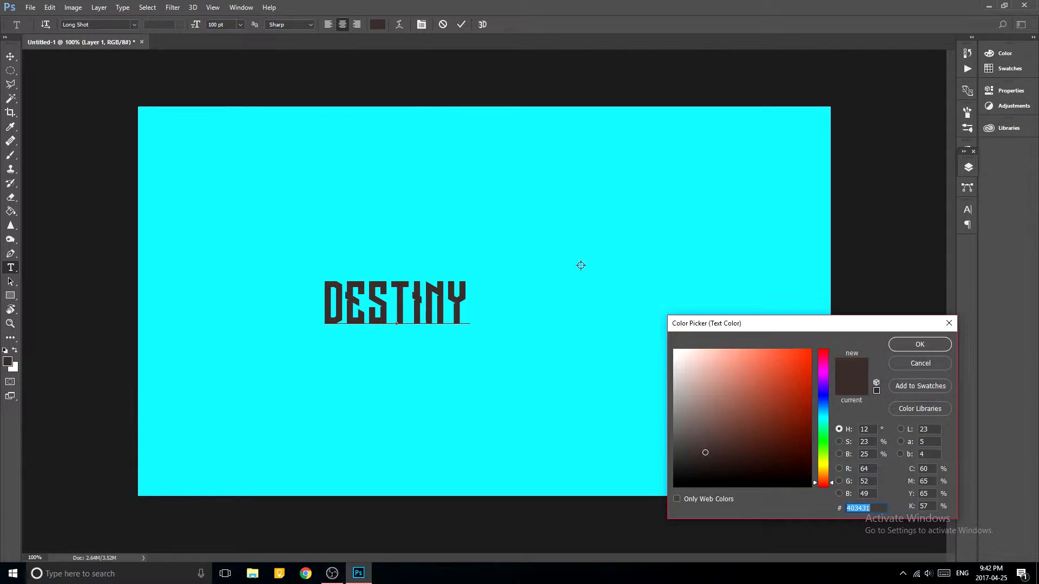
pyautogui.write('ffffff')
pyautogui.click(918, 346)
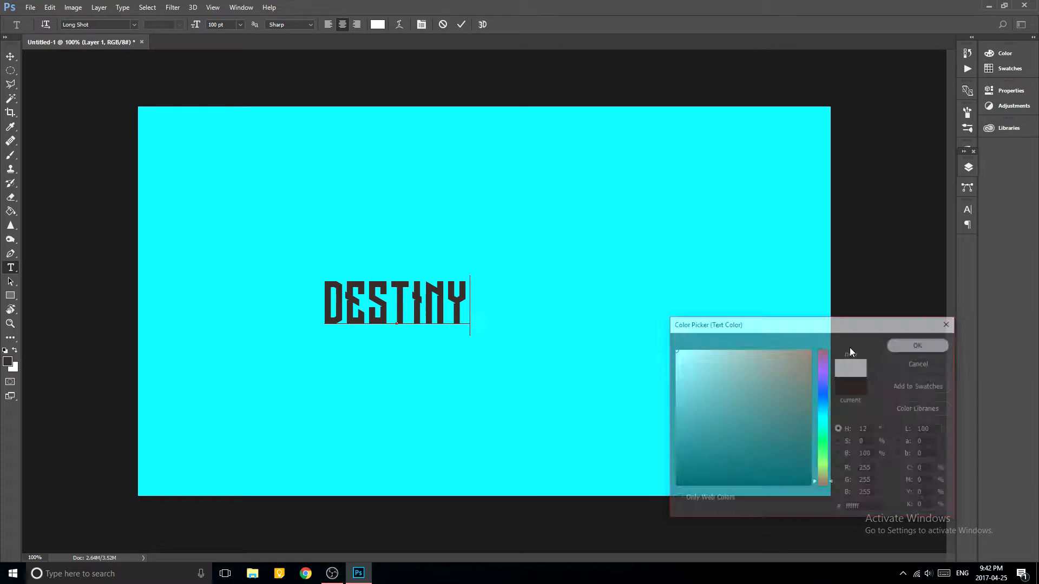
pyautogui.hotkey('ctrl', 'a')
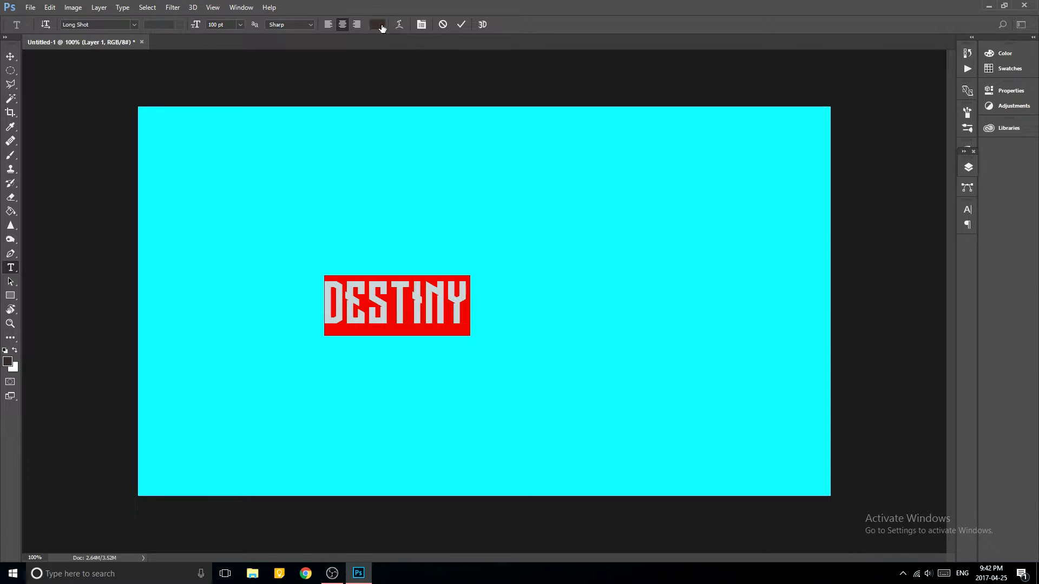
pyautogui.click(377, 24)
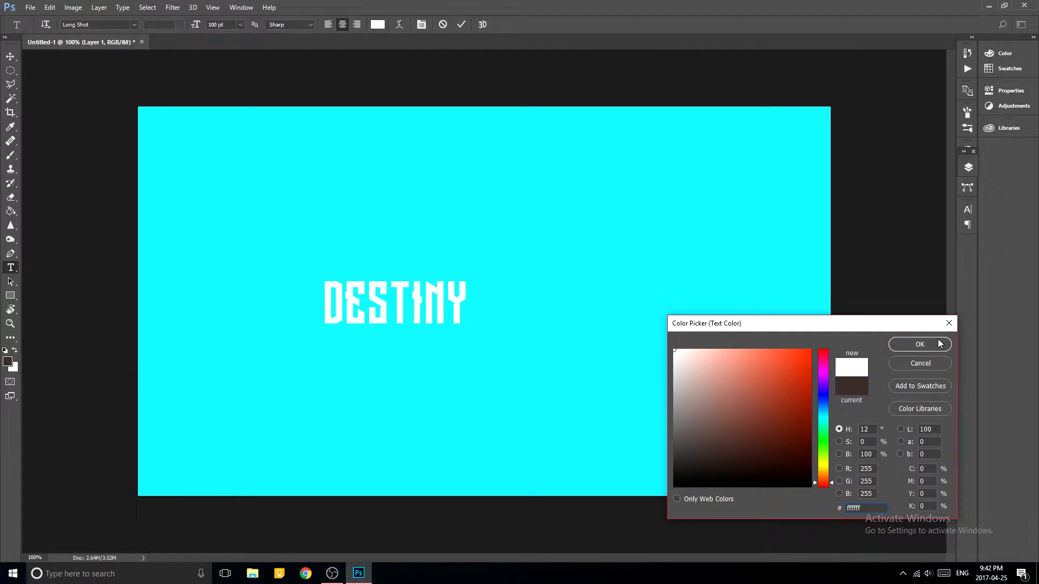
pyautogui.click(940, 344)
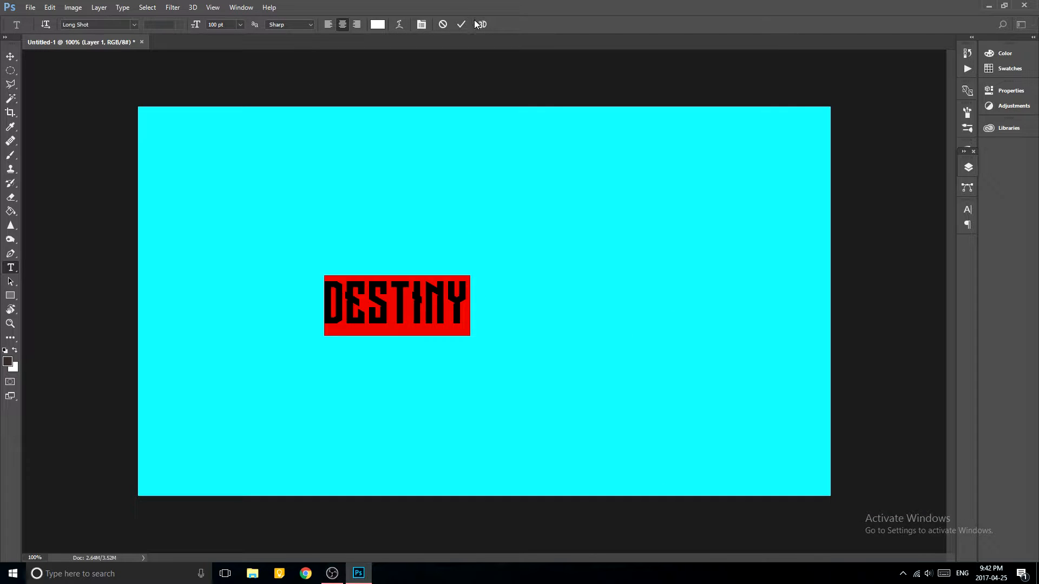
pyautogui.click(461, 24)
# Scale up the DESTINY text and position it around the centre of the canvas.
pyautogui.press('v')
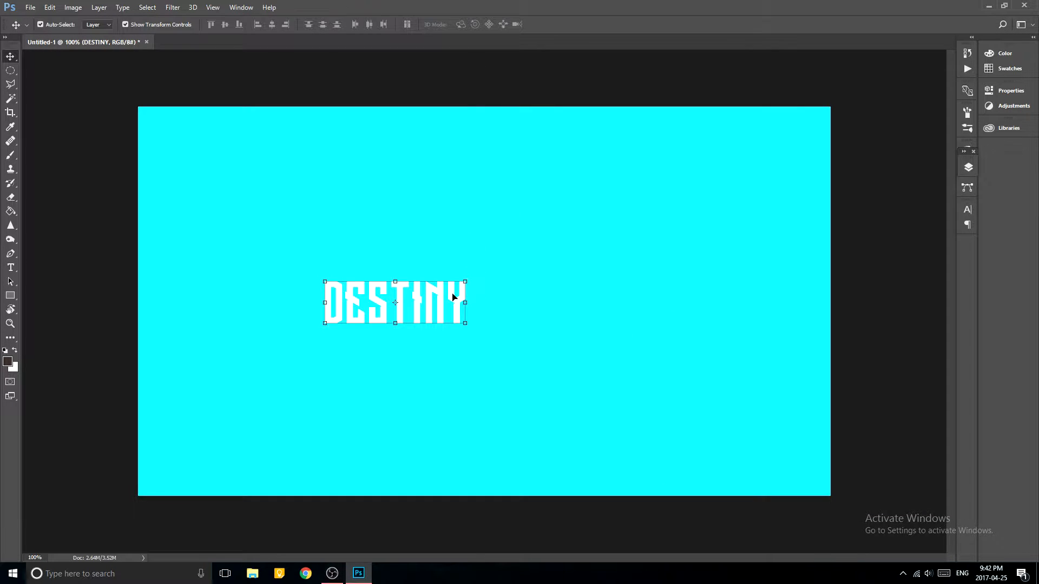
pyautogui.moveTo(463, 291); pyautogui.dragTo(647, 211)
pyautogui.moveTo(606, 274); pyautogui.dragTo(574, 291)
pyautogui.click(478, 22)
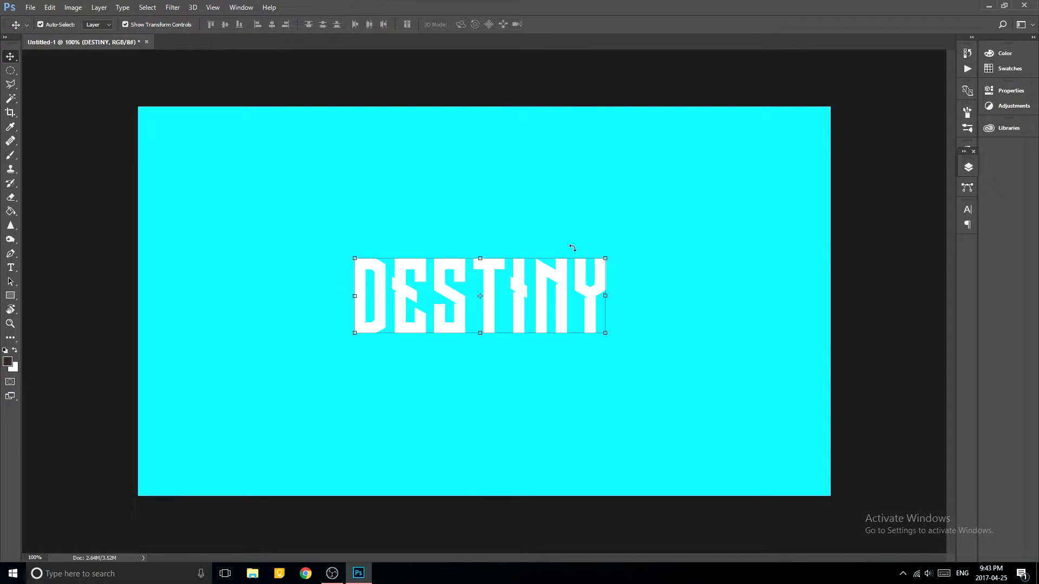
# Duplicate the DESTINY text layer and rasterize the original layer beneath the copy.
pyautogui.press('a')
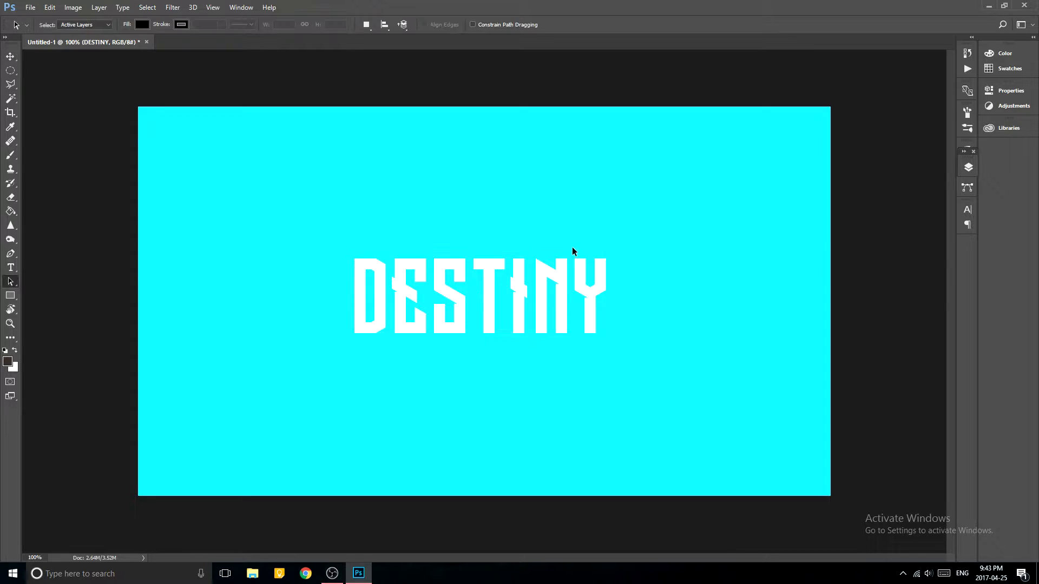
pyautogui.click(969, 166)
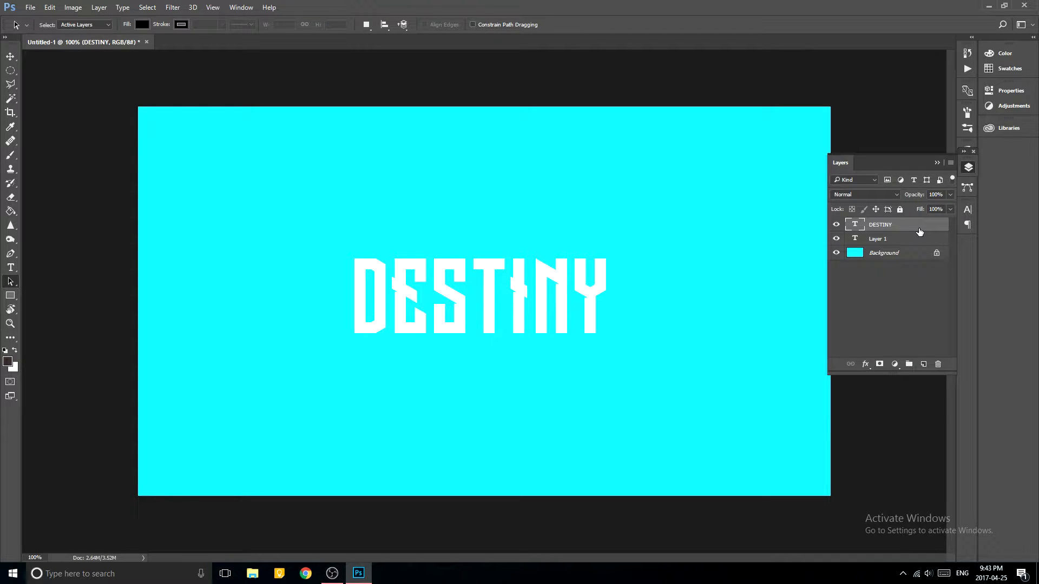
pyautogui.hotkey('ctrl', 'j')
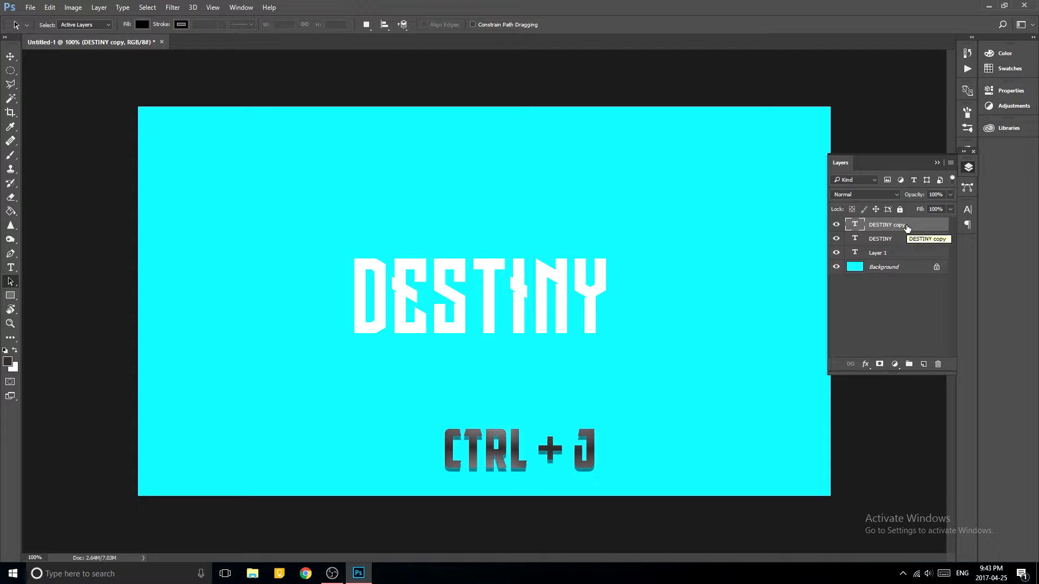
pyautogui.click(913, 241)
pyautogui.rightClick(914, 242)
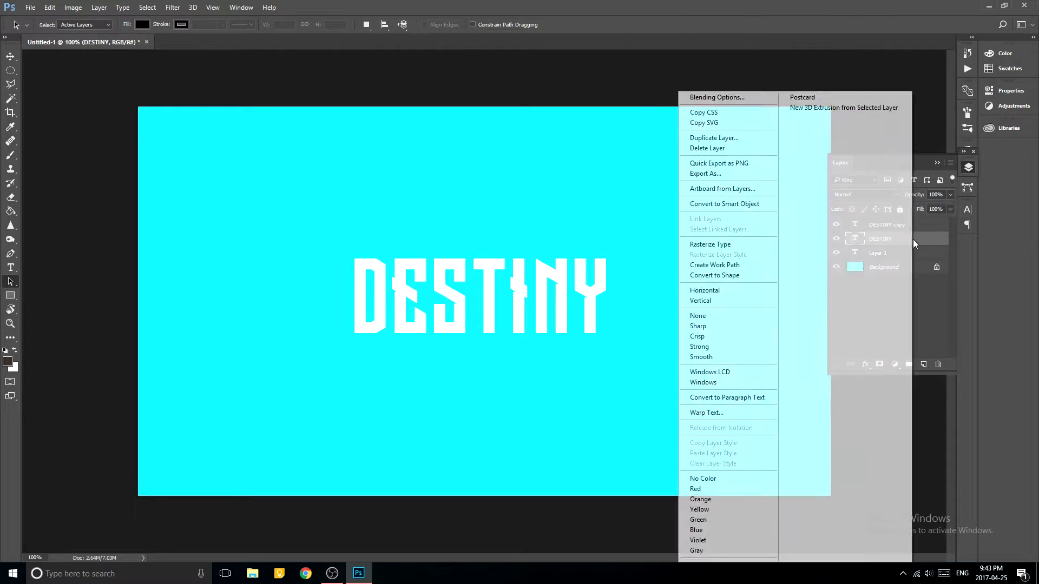
pyautogui.click(741, 246)
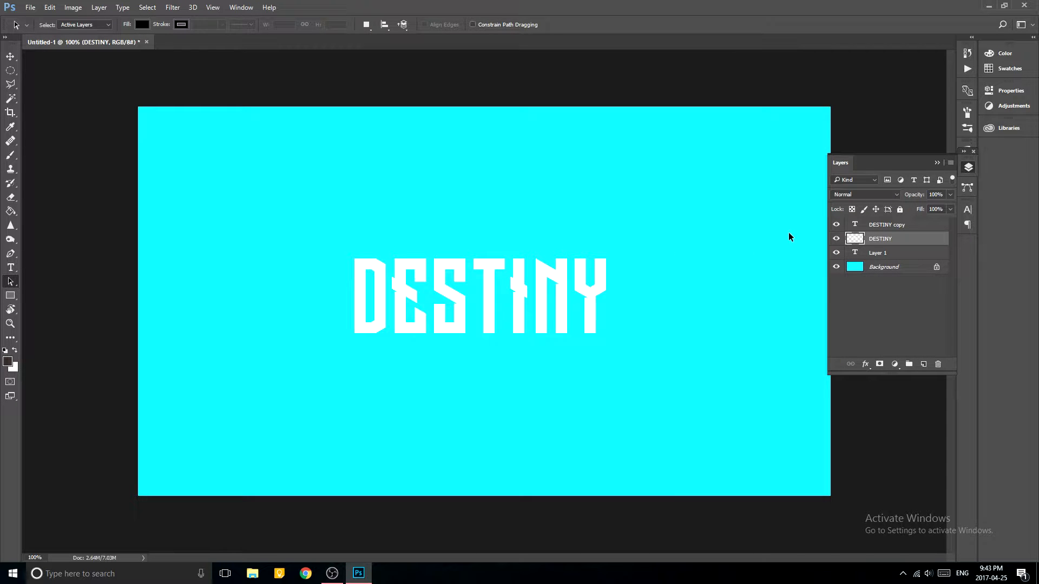
# Turn the rasterized DESTINY layer black with Hue/Saturation, setting Lightness to -100.
pyautogui.hotkey('ctrl', 'u')
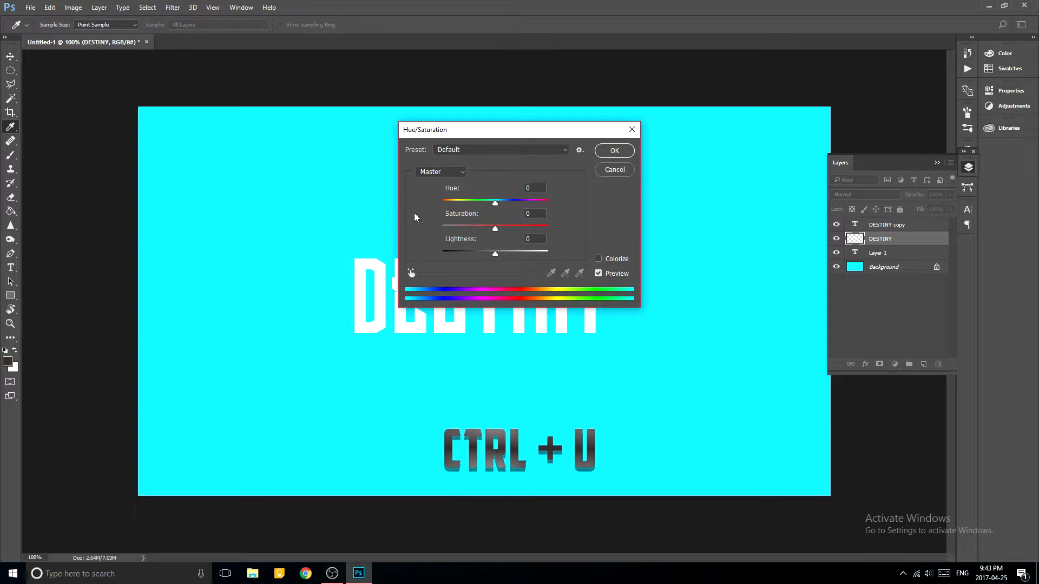
pyautogui.moveTo(496, 254); pyautogui.dragTo(442, 254)
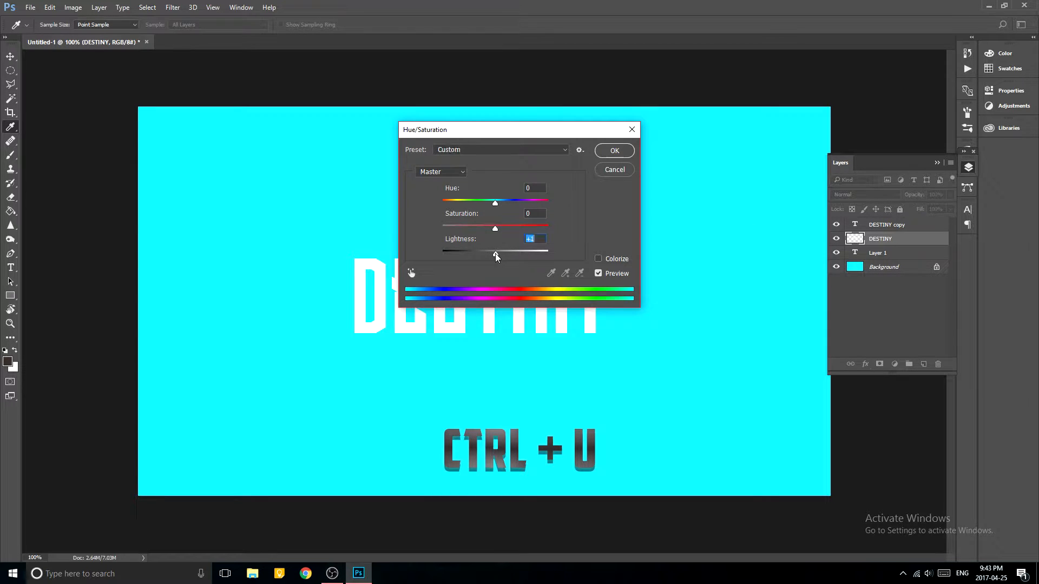
pyautogui.click(622, 154)
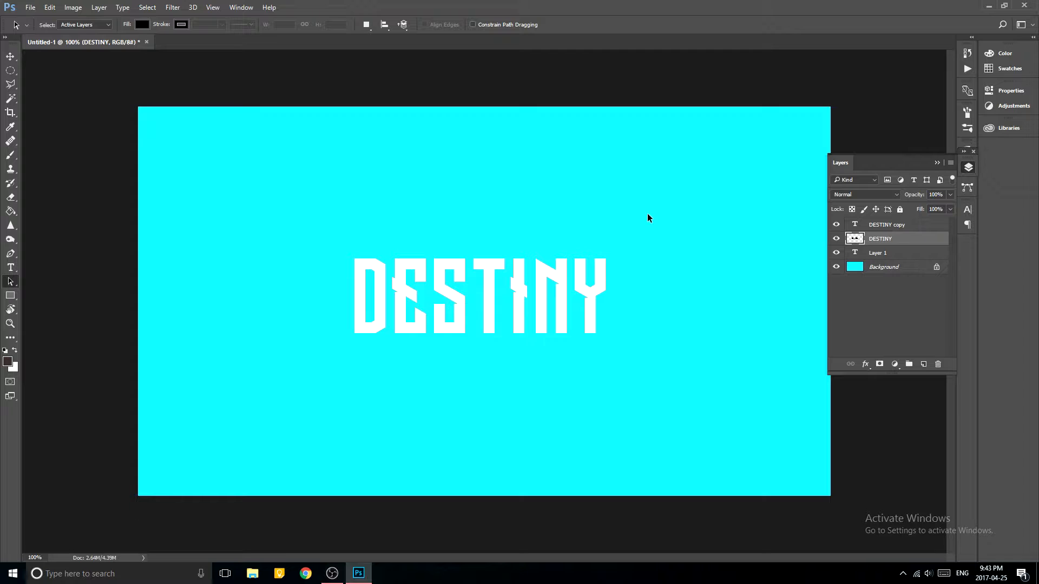
# Duplicate the black DESTINY layer, nudge the copy one step right and down, and merge it into the layer below.
pyautogui.hotkey('ctrl', 'j')
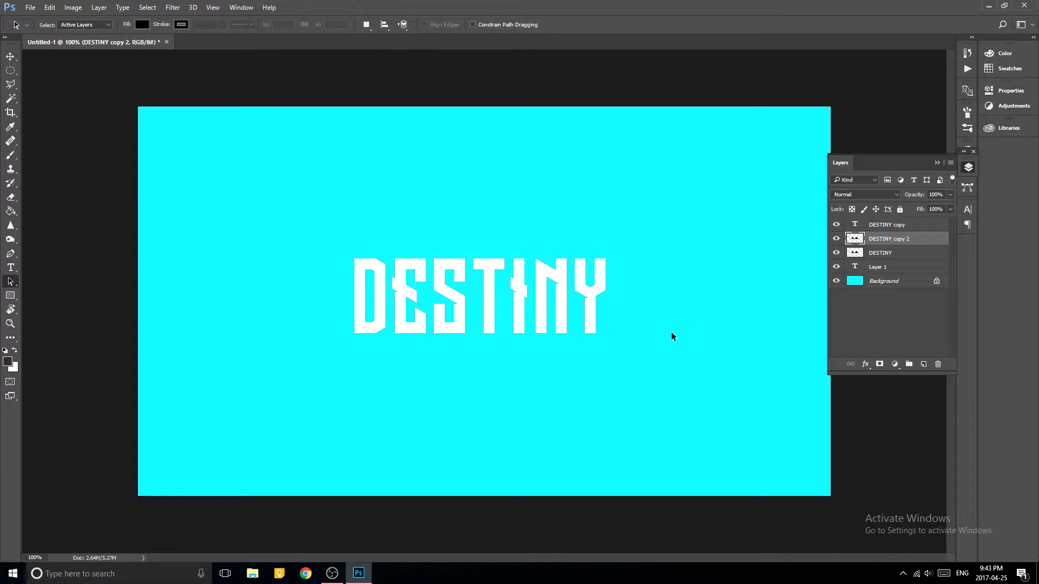
pyautogui.press('v')
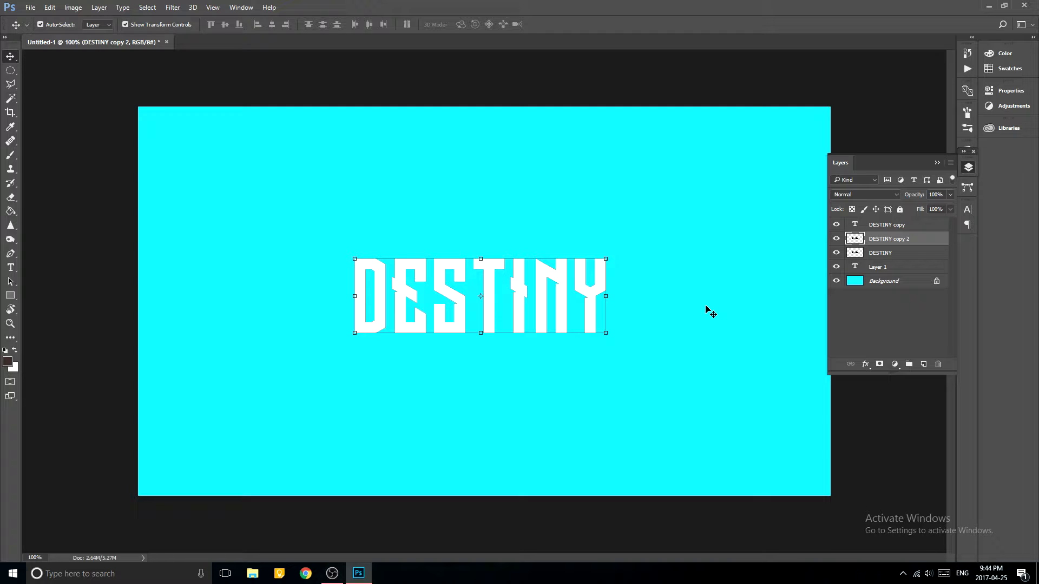
pyautogui.press('Right')
pyautogui.press('Down')
pyautogui.hotkey('ctrl', 'e')
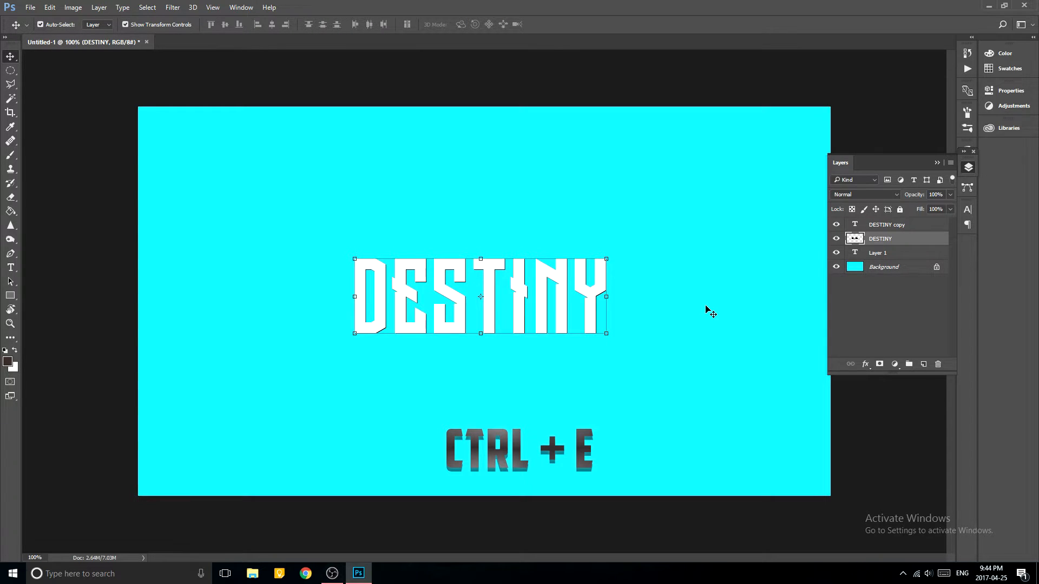
# Build up the black extrusion by repeatedly duplicating the DESTINY layer, nudging each copy one step right and down, and merging it down.
pyautogui.hotkey('ctrl', 'j')
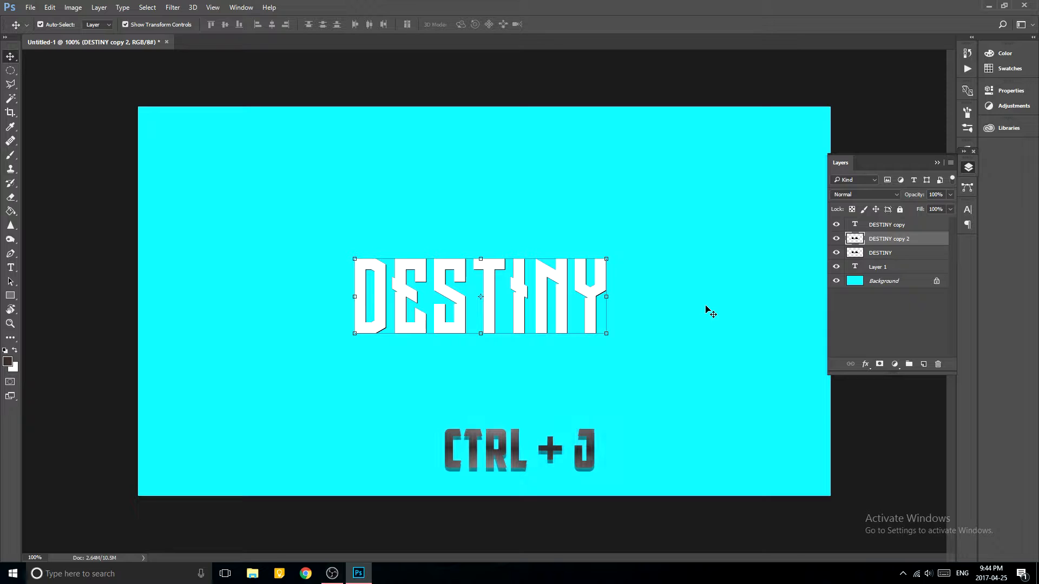
pyautogui.press('Right')
pyautogui.press('Down')
pyautogui.press('Left')
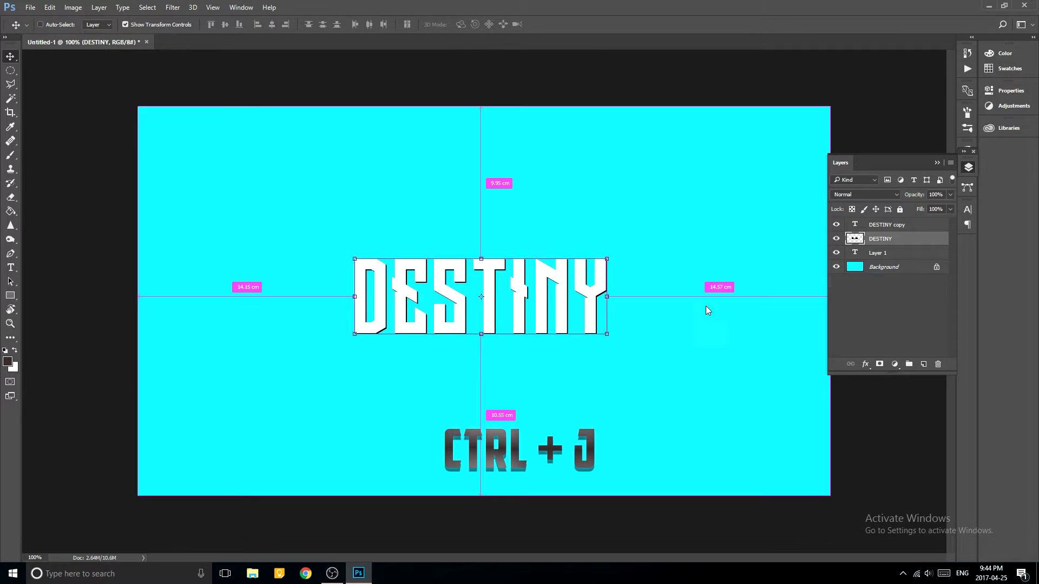
pyautogui.press('Up')
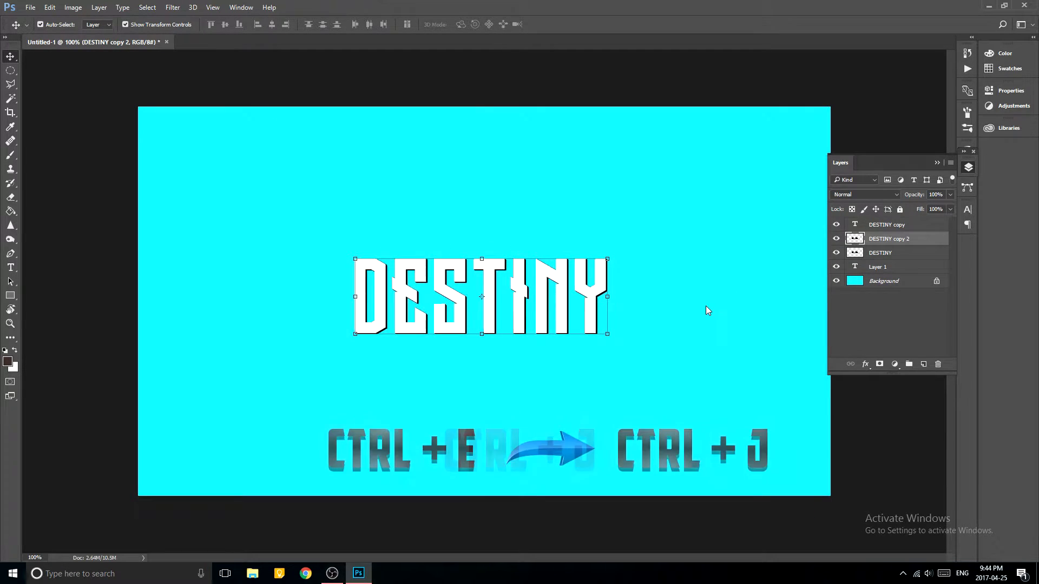
pyautogui.hotkey('ctrl', 'e')
pyautogui.hotkey('ctrl', 'j')
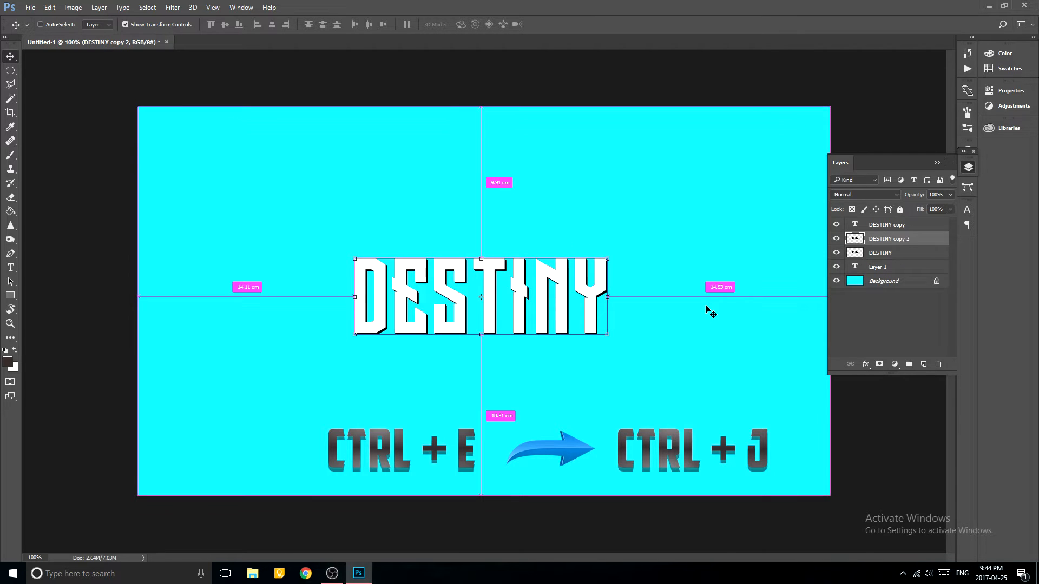
pyautogui.press('Right')
pyautogui.press('Down')
pyautogui.hotkey('ctrl', 'e')
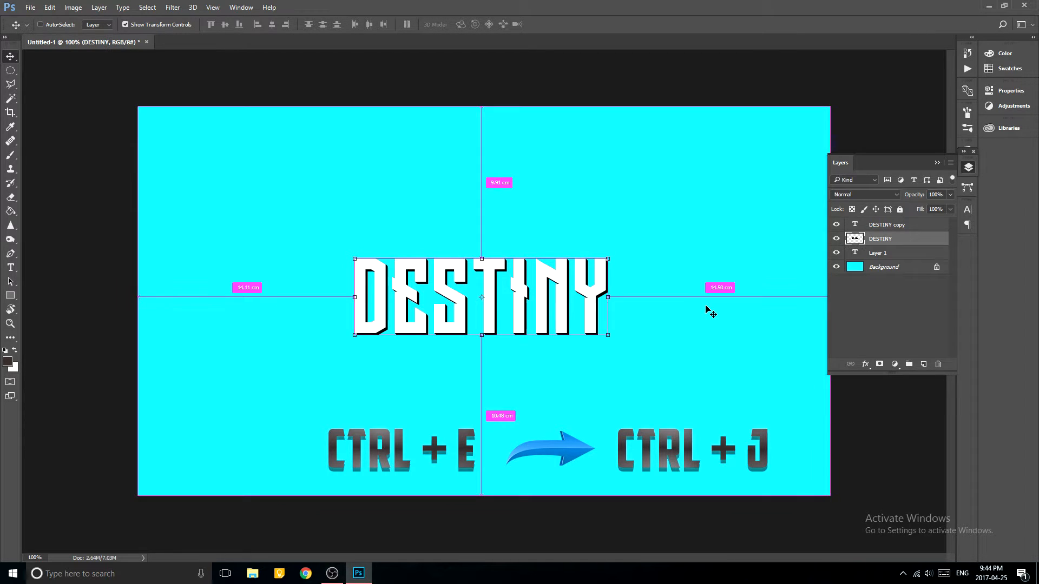
pyautogui.hotkey('ctrl', 'j')
pyautogui.press('Right')
pyautogui.press('Down')
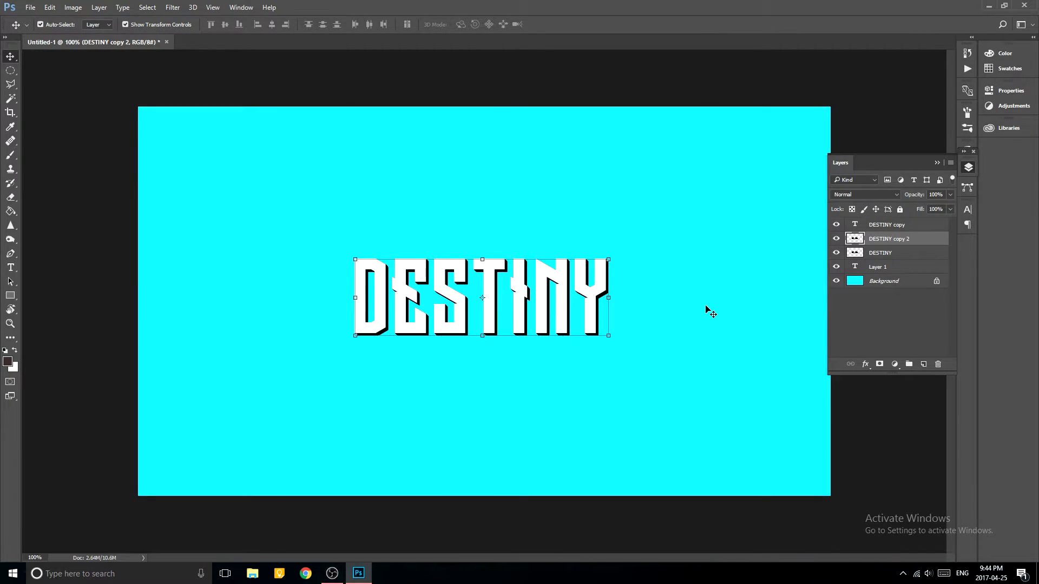
pyautogui.hotkey('ctrl', 'e')
pyautogui.hotkey('ctrl', 'j')
pyautogui.press('Right')
pyautogui.press('Down')
pyautogui.hotkey('ctrl', 'e')
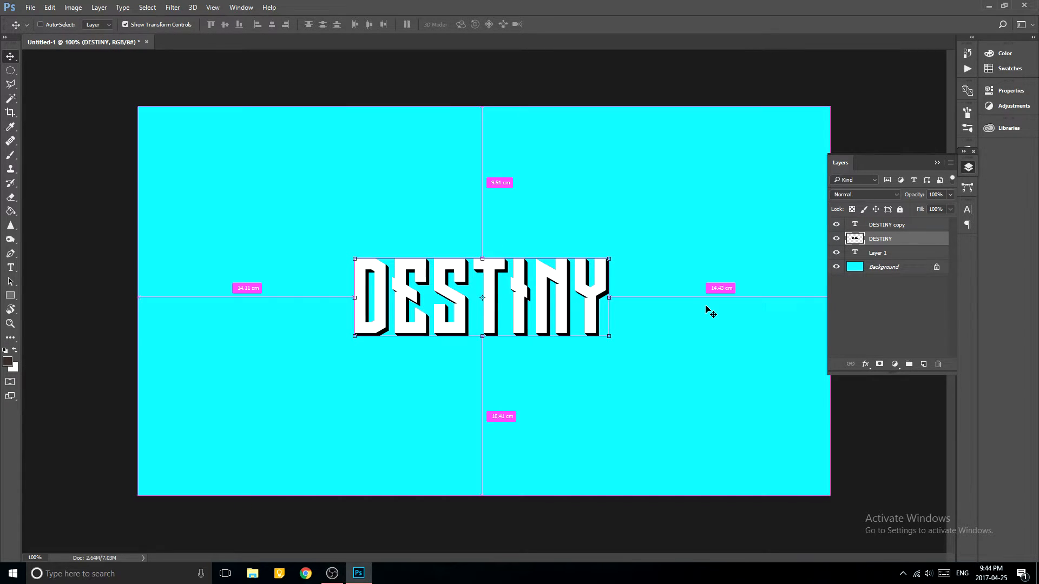
pyautogui.hotkey('ctrl', 'j')
pyautogui.press('Right')
pyautogui.press('Down')
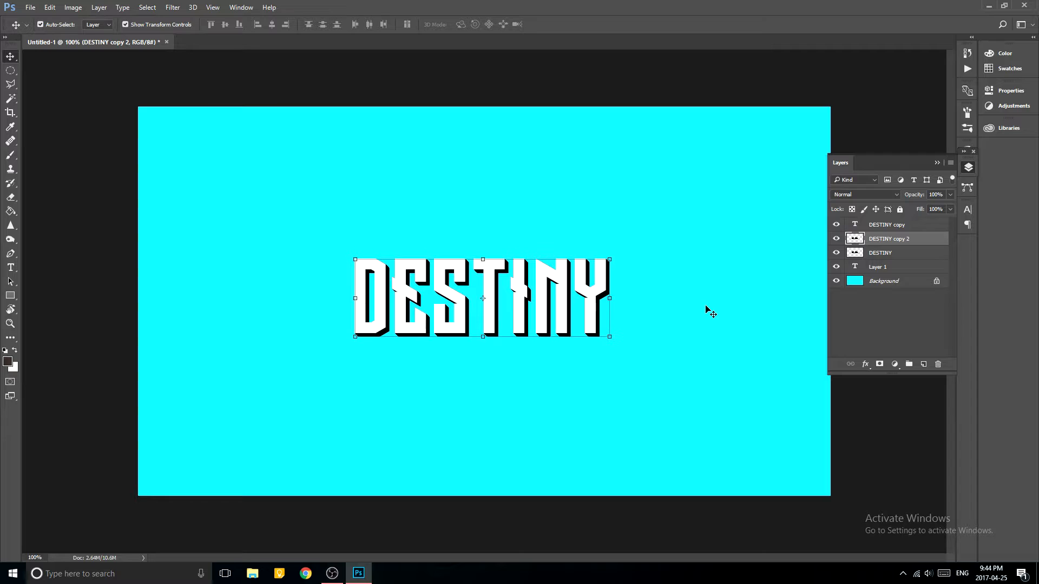
pyautogui.hotkey('ctrl', 'e')
pyautogui.hotkey('ctrl', 'j')
pyautogui.press('Right')
pyautogui.press('Down')
pyautogui.hotkey('ctrl', 'e')
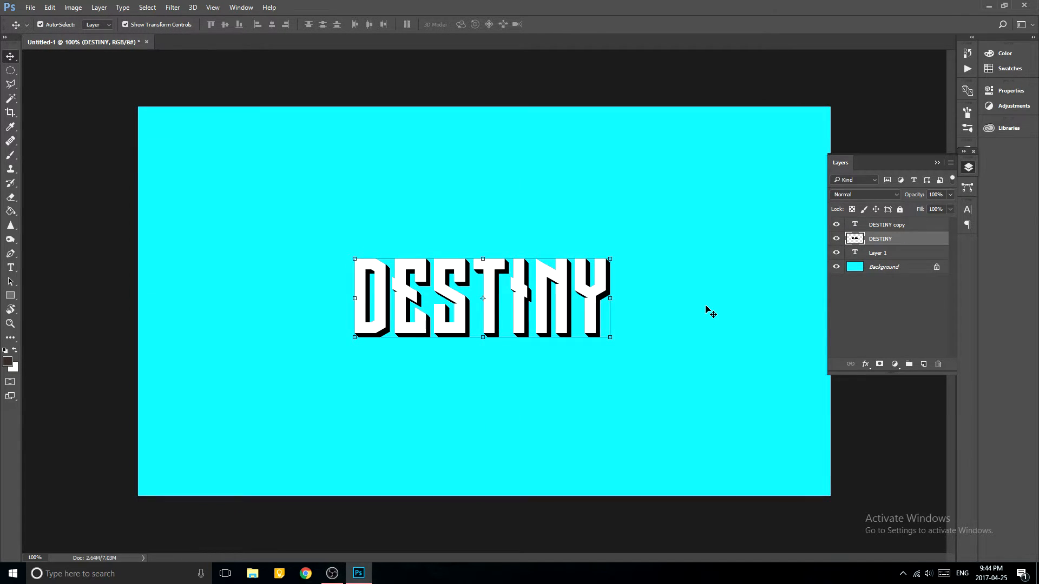
pyautogui.hotkey('ctrl', 'j')
pyautogui.press('Right')
pyautogui.press('Down')
pyautogui.hotkey('ctrl', 'e')
pyautogui.hotkey('ctrl', 'j')
pyautogui.press('Right')
pyautogui.press('Down')
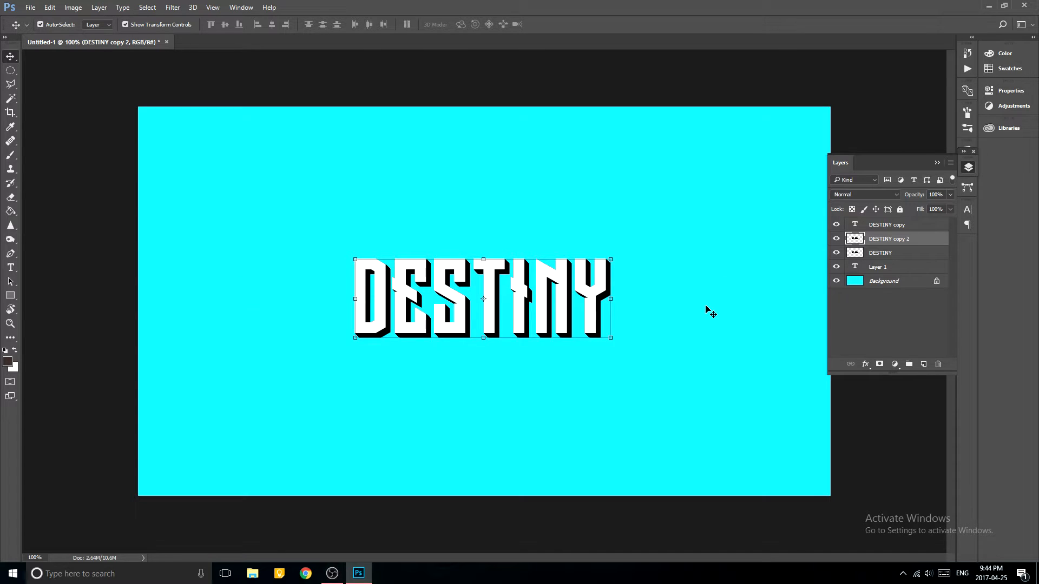
pyautogui.hotkey('ctrl', 'e')
# Duplicate the merged black extrusion layer and shift the copy slightly right and down to deepen the extrusion.
pyautogui.hotkey('ctrl', 'j')
pyautogui.press('Right')
pyautogui.press('Right')
pyautogui.press('Right')
pyautogui.press('Right')
pyautogui.press('Right')
pyautogui.press('Right')
pyautogui.press('Right')
pyautogui.press('Right')
pyautogui.press('Right')
pyautogui.press('Right')
pyautogui.press('Right')
pyautogui.press('Right')
pyautogui.press('Right')
pyautogui.press('Right')
pyautogui.press('Right')
pyautogui.press('Right')
pyautogui.press('Right')
pyautogui.press('Right')
pyautogui.press('Right')
pyautogui.press('Right')
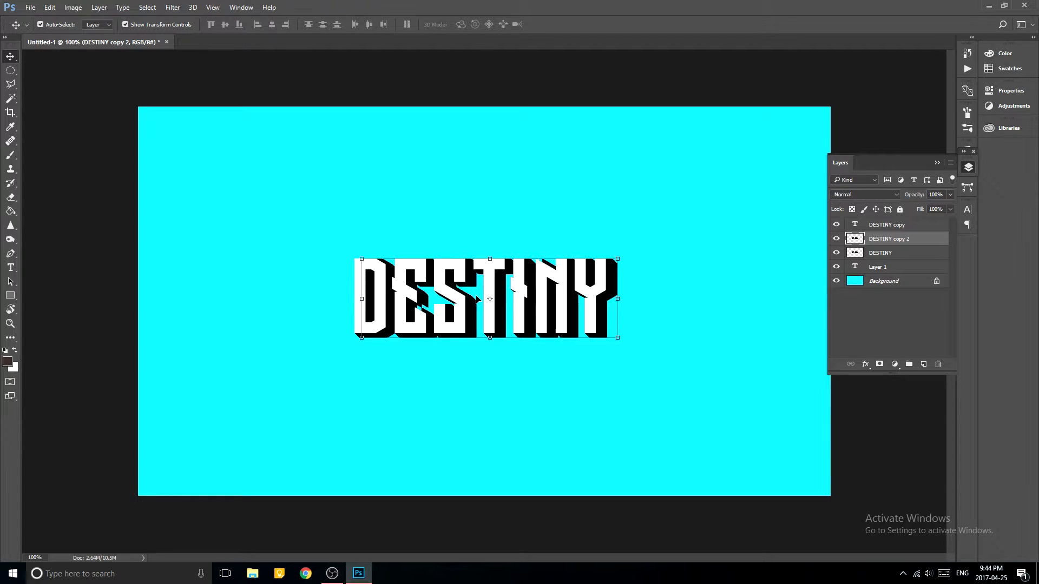
pyautogui.press('Down')
pyautogui.press('Down')
pyautogui.press('Down')
pyautogui.press('Down')
pyautogui.press('Down')
pyautogui.press('Down')
pyautogui.press('Down')
pyautogui.press('Down')
pyautogui.press('Down')
pyautogui.press('Down')
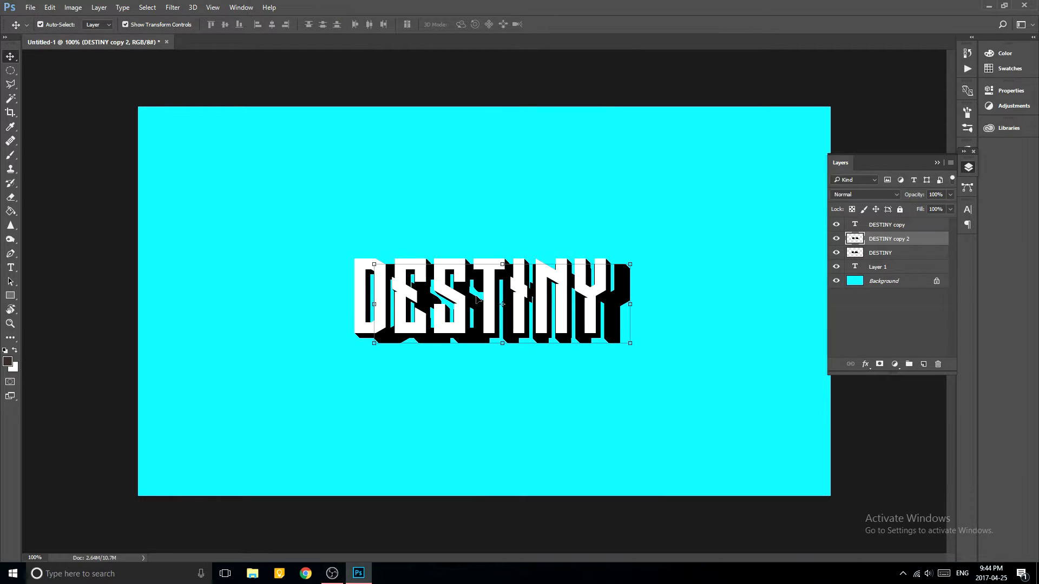
pyautogui.moveTo(618, 319)
pyautogui.mouseDown()
pyautogui.moveTo(626, 320)
pyautogui.moveTo(615, 336)
pyautogui.moveTo(605, 317)
pyautogui.mouseUp()
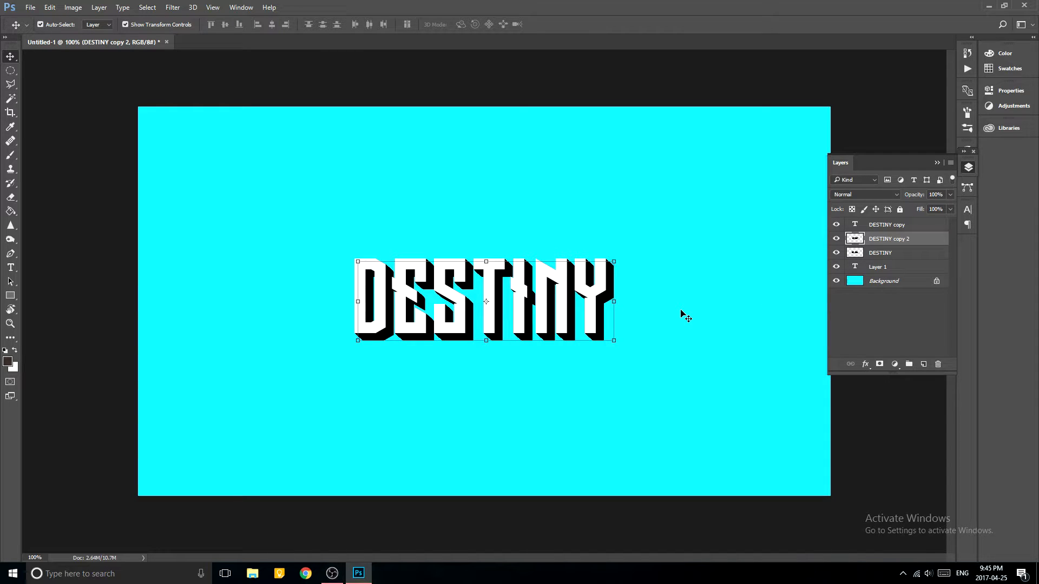
# Merge the black copy into the DESTINY layer below and offset a fresh duplicate diagonally right and down.
pyautogui.hotkey('ctrl', 'e')
pyautogui.hotkey('ctrl', 'j')
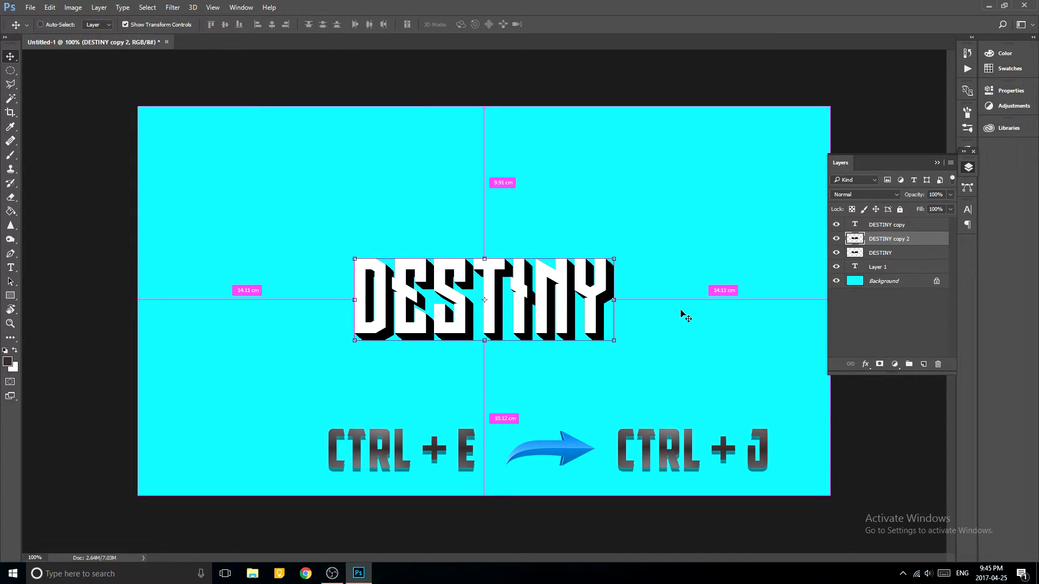
pyautogui.press('Right')
pyautogui.press('Right')
pyautogui.press('Right')
pyautogui.press('Right')
pyautogui.press('Right')
pyautogui.press('Right')
pyautogui.press('Right')
pyautogui.press('Right')
pyautogui.press('Right')
pyautogui.press('Right')
pyautogui.press('Right')
pyautogui.press('Right')
pyautogui.press('Right')
pyautogui.press('Right')
pyautogui.press('Right')
pyautogui.press('Right')
pyautogui.press('Right')
pyautogui.press('Right')
pyautogui.press('Right')
pyautogui.press('Right')
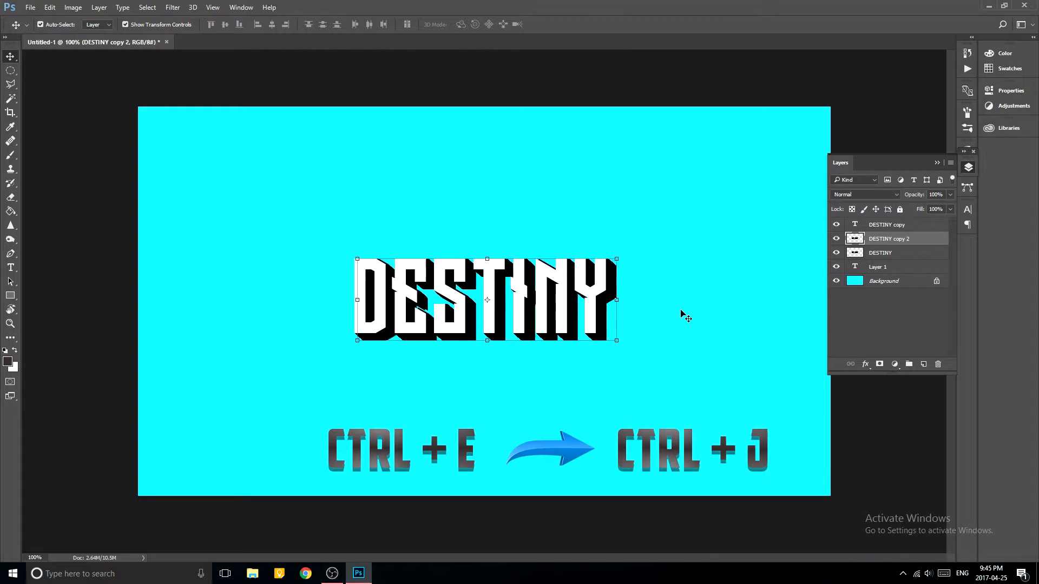
pyautogui.moveTo(624, 281)
pyautogui.mouseDown()
pyautogui.moveTo(624, 322)
pyautogui.moveTo(606, 303)
pyautogui.moveTo(616, 291)
pyautogui.mouseUp()
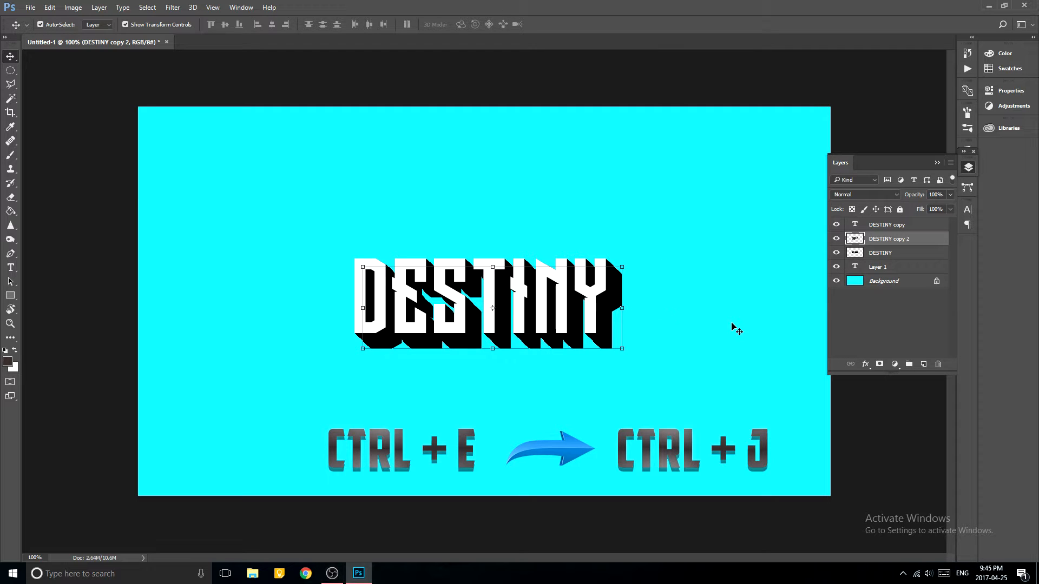
# Merge the offset black copy into the DESTINY layer and shift a new duplicate to the right.
pyautogui.hotkey('ctrl', 'e')
pyautogui.hotkey('ctrl', 'j')
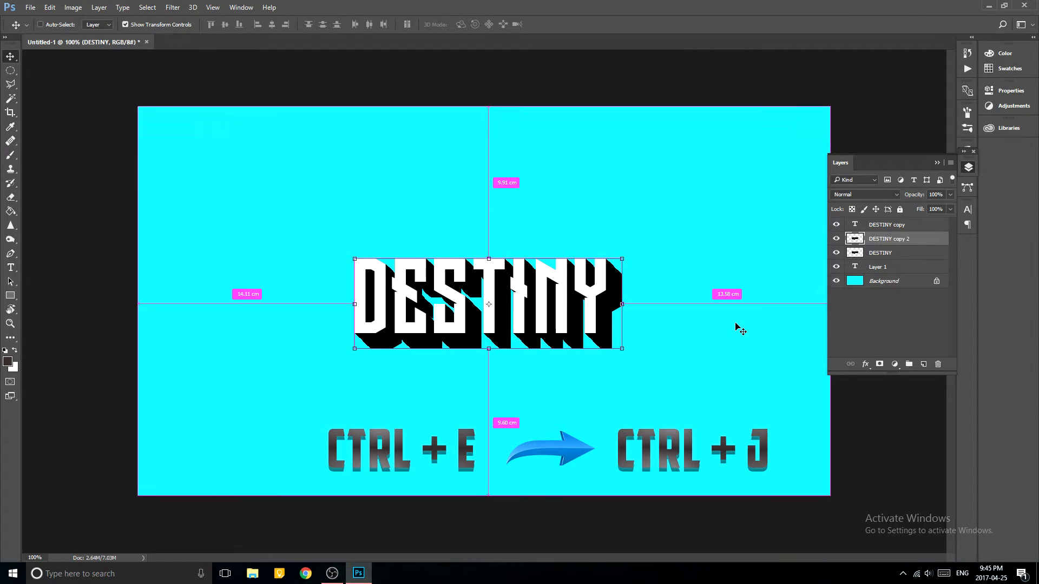
pyautogui.press('Right')
pyautogui.press('Right')
pyautogui.press('Right')
pyautogui.press('Right')
pyautogui.press('Right')
pyautogui.press('Right')
pyautogui.press('Right')
pyautogui.press('Right')
pyautogui.press('Right')
pyautogui.press('Right')
pyautogui.press('Right')
pyautogui.press('Right')
pyautogui.press('Right')
pyautogui.press('Right')
pyautogui.press('Right')
pyautogui.press('Right')
pyautogui.press('Right')
pyautogui.press('Right')
pyautogui.press('Right')
pyautogui.press('Right')
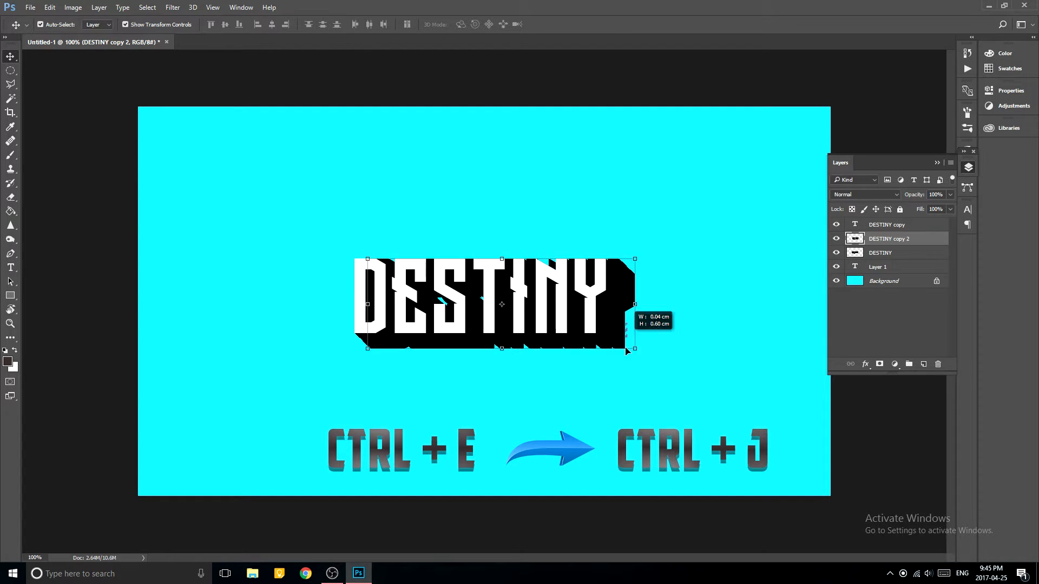
pyautogui.click(676, 329)
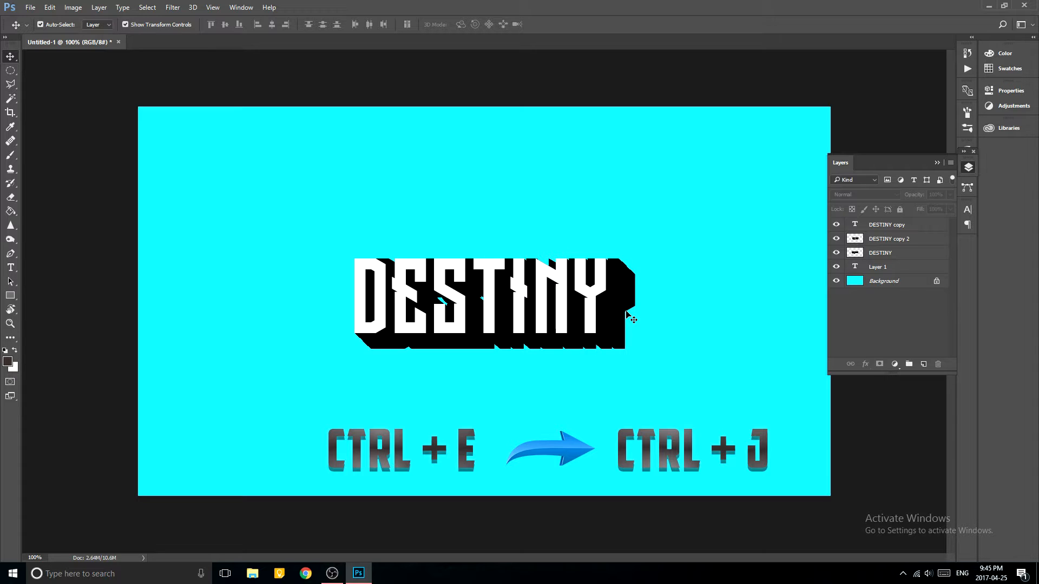
# Reselect the DESTINY copy 2 layer and reposition it right and down so it continues the diagonal black extrusion.
pyautogui.click(901, 240)
pyautogui.press('Right')
pyautogui.press('Right')
pyautogui.press('Right')
pyautogui.press('Right')
pyautogui.press('Right')
pyautogui.press('Right')
pyautogui.press('Right')
pyautogui.press('Right')
pyautogui.press('Right')
pyautogui.press('Right')
pyautogui.press('Right')
pyautogui.press('Right')
pyautogui.press('Right')
pyautogui.press('Right')
pyautogui.press('Right')
pyautogui.press('Right')
pyautogui.press('Right')
pyautogui.press('Right')
pyautogui.press('Right')
pyautogui.press('Down')
pyautogui.press('Down')
pyautogui.press('Down')
pyautogui.press('Down')
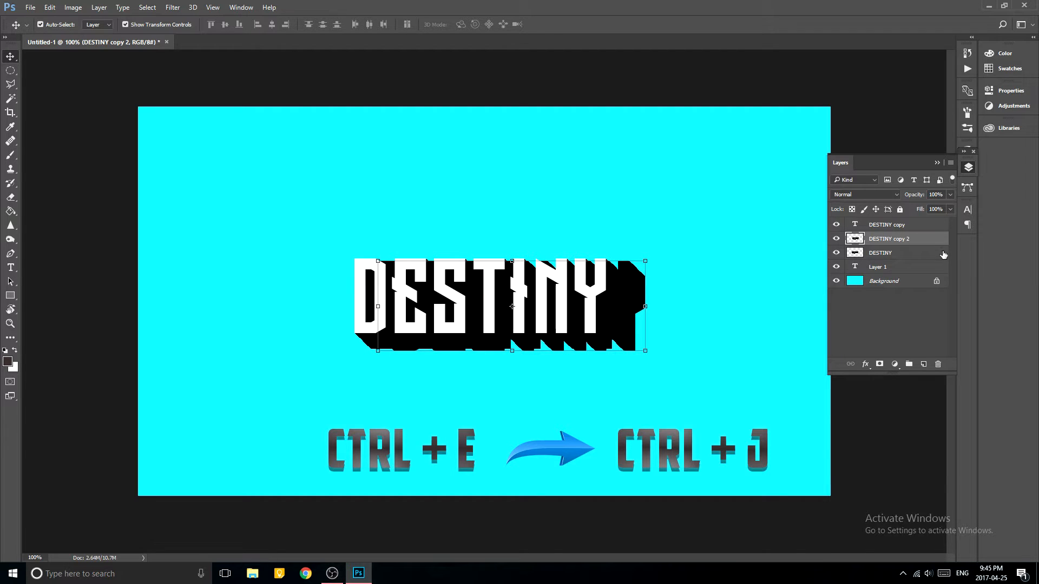
pyautogui.moveTo(631, 326)
pyautogui.mouseDown()
pyautogui.moveTo(637, 345)
pyautogui.moveTo(625, 340)
pyautogui.mouseUp()
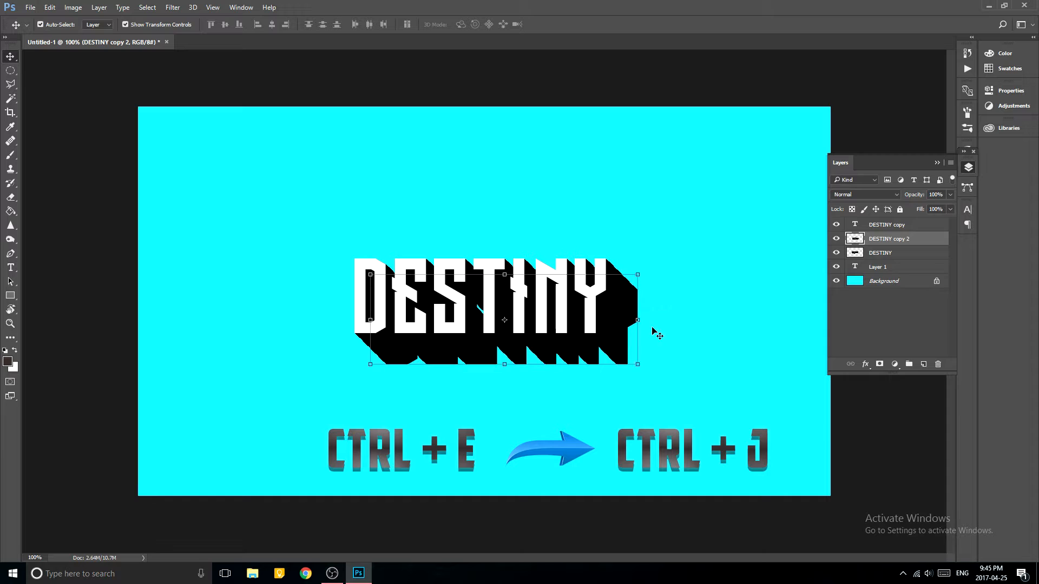
# Merge the black layers and extend the extrusion with another duplicate offset right and down, merged into the DESTINY layer.
pyautogui.hotkey('ctrl', 'e')
pyautogui.hotkey('ctrl', 'j')
pyautogui.press('Right')
pyautogui.press('Right')
pyautogui.press('Right')
pyautogui.press('Right')
pyautogui.press('Right')
pyautogui.press('Right')
pyautogui.press('Right')
pyautogui.press('Right')
pyautogui.press('Right')
pyautogui.press('Right')
pyautogui.press('Right')
pyautogui.press('Right')
pyautogui.press('Right')
pyautogui.press('Right')
pyautogui.press('Right')
pyautogui.press('Right')
pyautogui.press('Right')
pyautogui.press('Right')
pyautogui.press('Right')
pyautogui.press('Right')
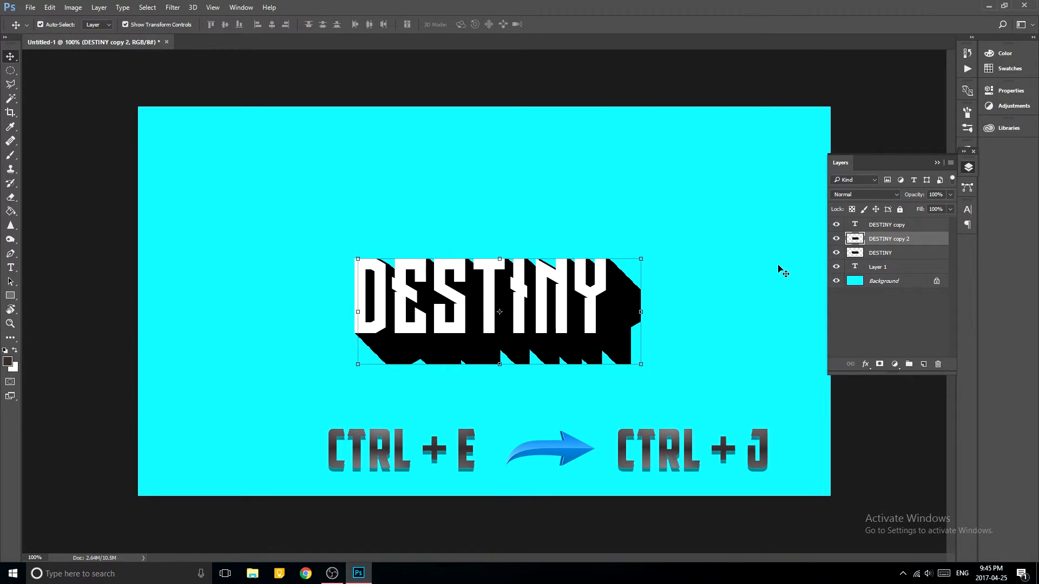
pyautogui.press('Right')
pyautogui.press('Right')
pyautogui.press('Right')
pyautogui.moveTo(649, 343); pyautogui.dragTo(650, 360)
pyautogui.moveTo(646, 321); pyautogui.dragTo(649, 338)
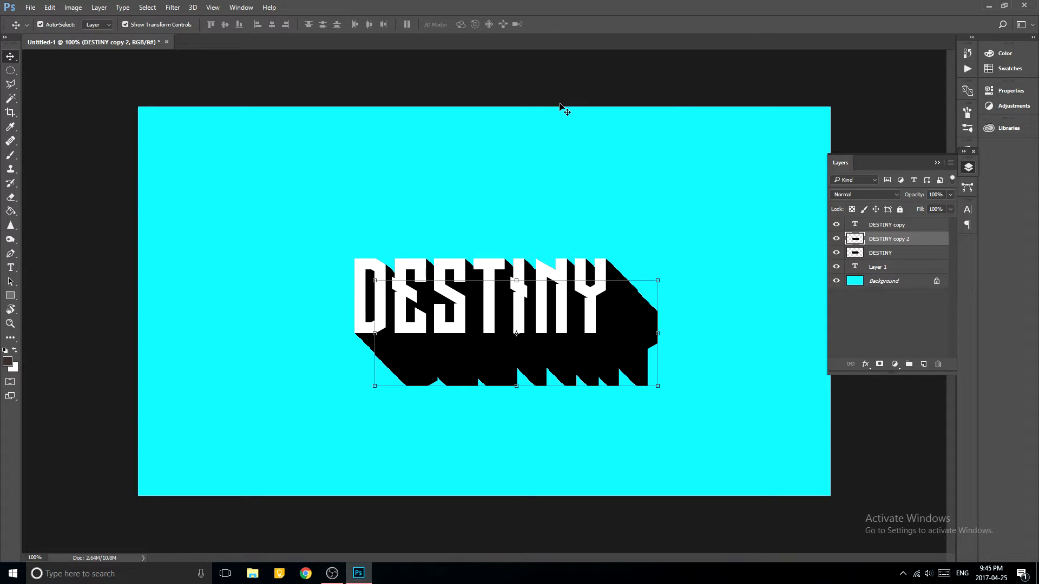
pyautogui.hotkey('ctrl', 'e')
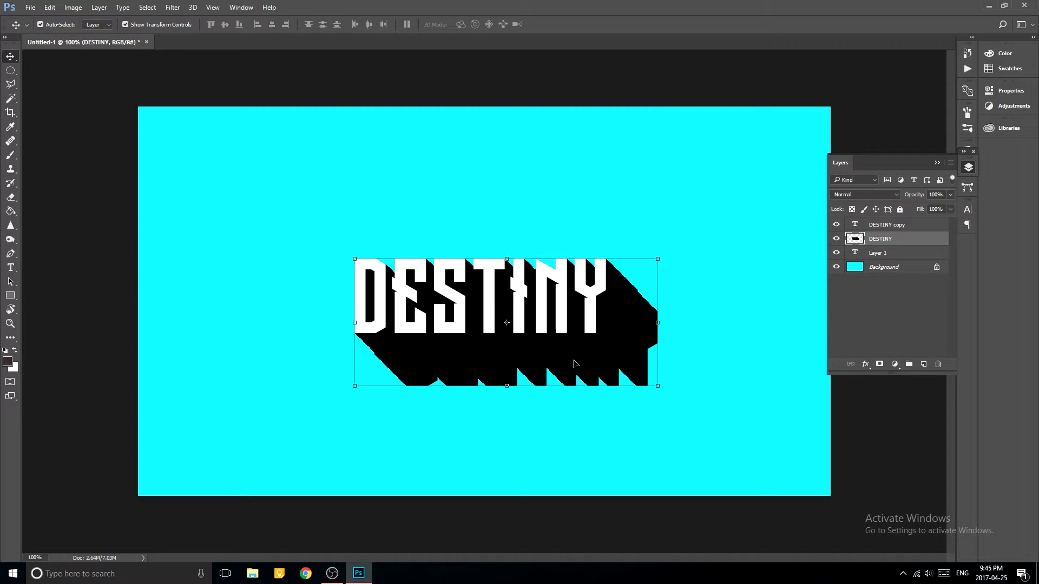
# Lengthen the extrusion into a long shadow by duplicating the DESTINY layer, moving the copy much farther right and down, and merging it down.
pyautogui.hotkey('ctrl', 'j')
pyautogui.press('Right')
pyautogui.press('Right')
pyautogui.press('Down')
pyautogui.press('Down')
pyautogui.press('Down')
pyautogui.press('Down')
pyautogui.press('Down')
pyautogui.press('Down')
pyautogui.press('Down')
pyautogui.press('Down')
pyautogui.press('Down')
pyautogui.press('Down')
pyautogui.press('Down')
pyautogui.press('Down')
pyautogui.press('Down')
pyautogui.press('Down')
pyautogui.press('Down')
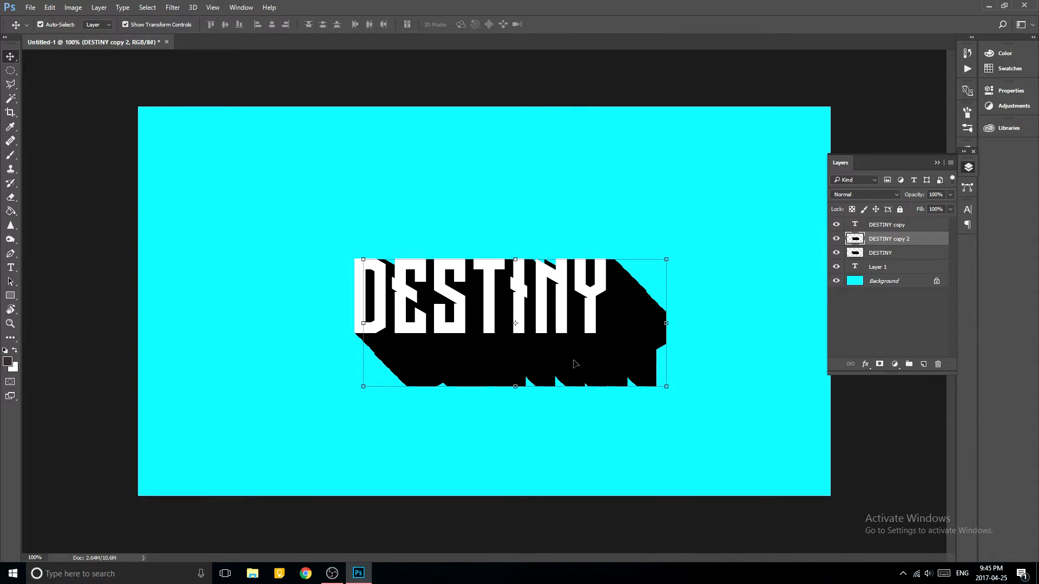
pyautogui.press('Down')
pyautogui.press('Down')
pyautogui.press('Down')
pyautogui.press('Down')
pyautogui.press('Down')
pyautogui.press('Down')
pyautogui.press('Down')
pyautogui.press('Down')
pyautogui.press('Down')
pyautogui.press('Down')
pyautogui.press('Down')
pyautogui.press('Down')
pyautogui.press('Down')
pyautogui.press('Down')
pyautogui.press('Down')
pyautogui.press('Down')
pyautogui.press('Down')
pyautogui.press('Down')
pyautogui.press('Down')
pyautogui.press('Down')
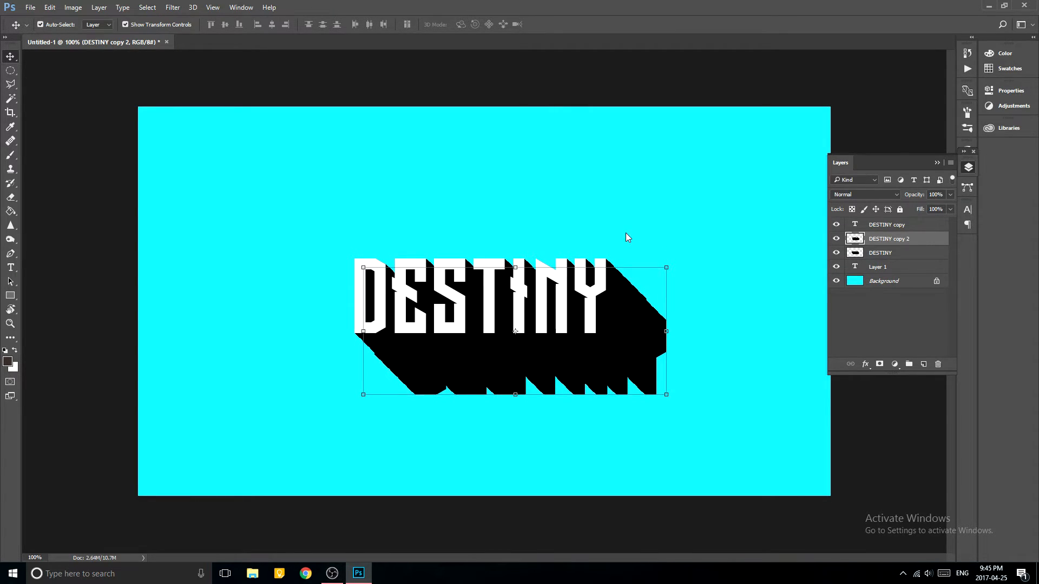
pyautogui.moveTo(664, 349); pyautogui.dragTo(681, 410)
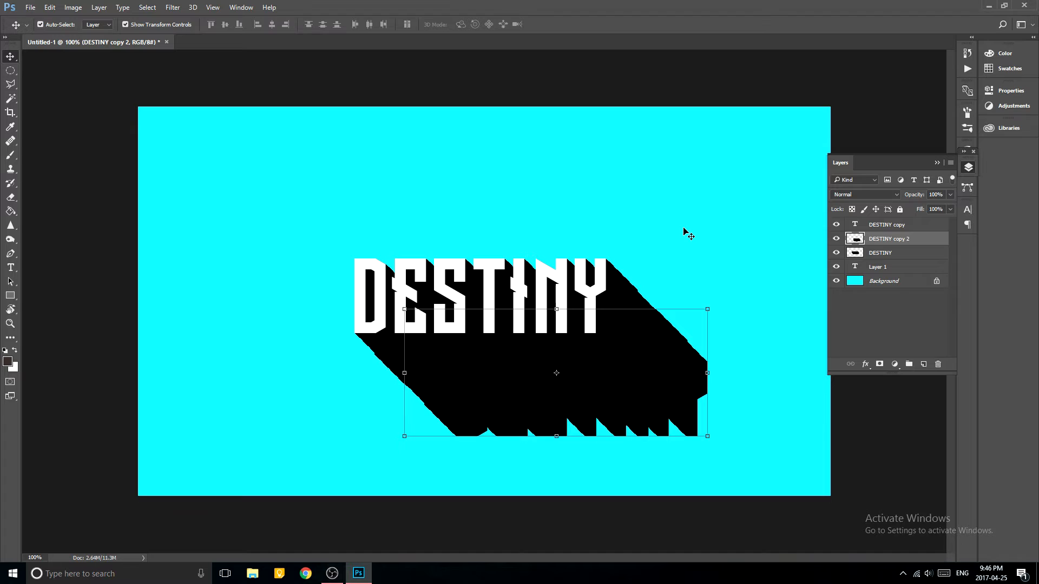
pyautogui.hotkey('ctrl', 'e')
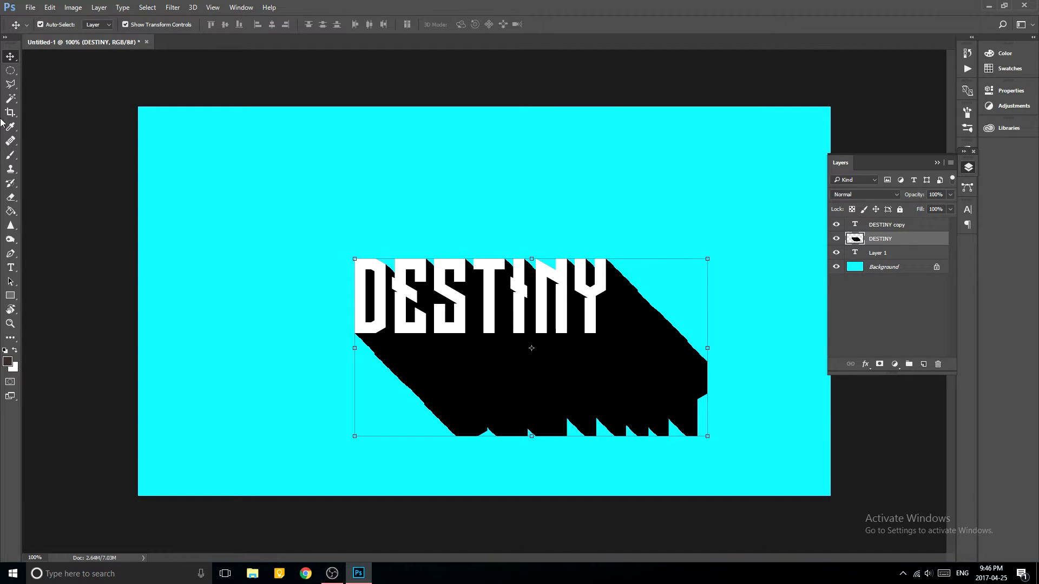
# Set up a soft brush with a size of 97 px.
pyautogui.click(10, 155)
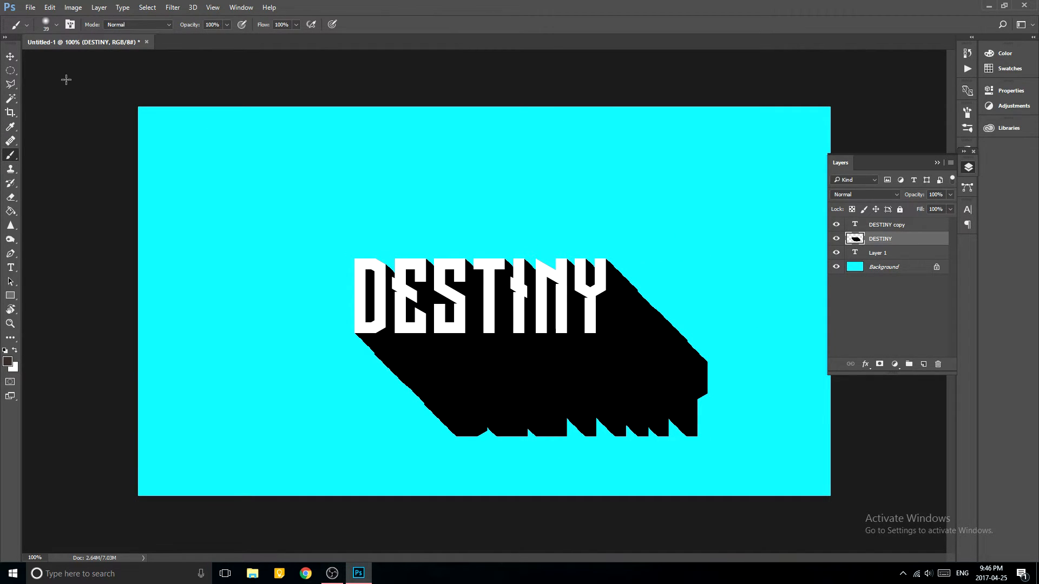
pyautogui.click(55, 25)
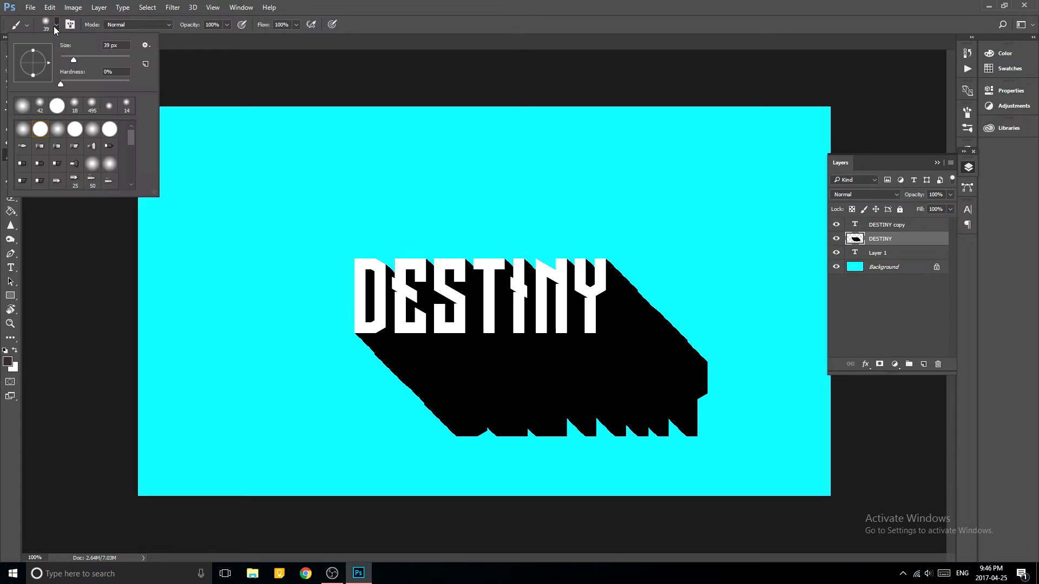
pyautogui.moveTo(60, 83)
pyautogui.mouseDown()
pyautogui.moveTo(43, 80)
pyautogui.moveTo(93, 59)
pyautogui.mouseUp()
pyautogui.click(184, 80)
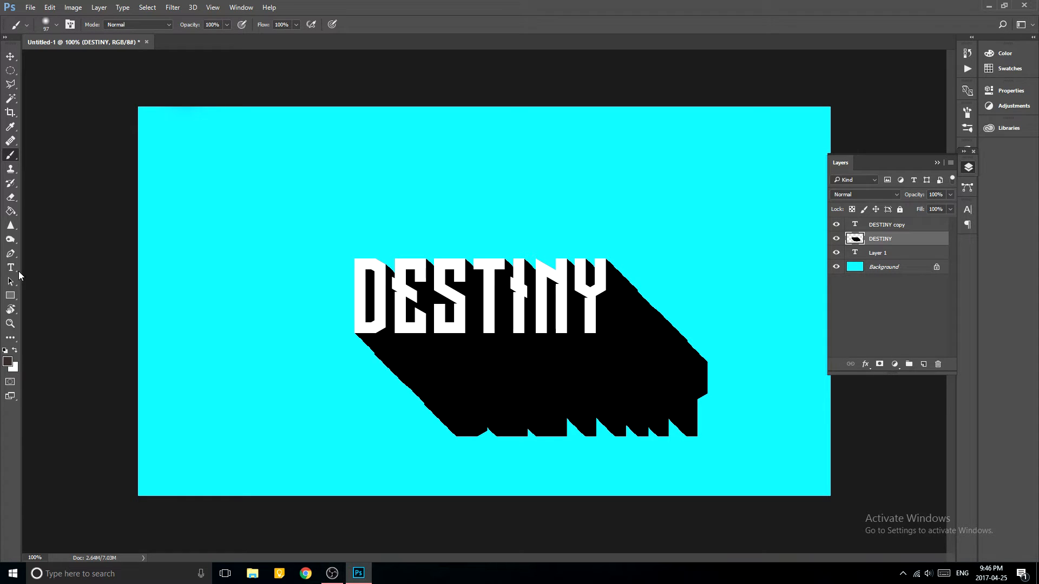
# Sample the cyan background (#14ecff) as foreground colour and paint over the shadow's outer end on the DESTINY layer to fade it out.
pyautogui.click(7, 359)
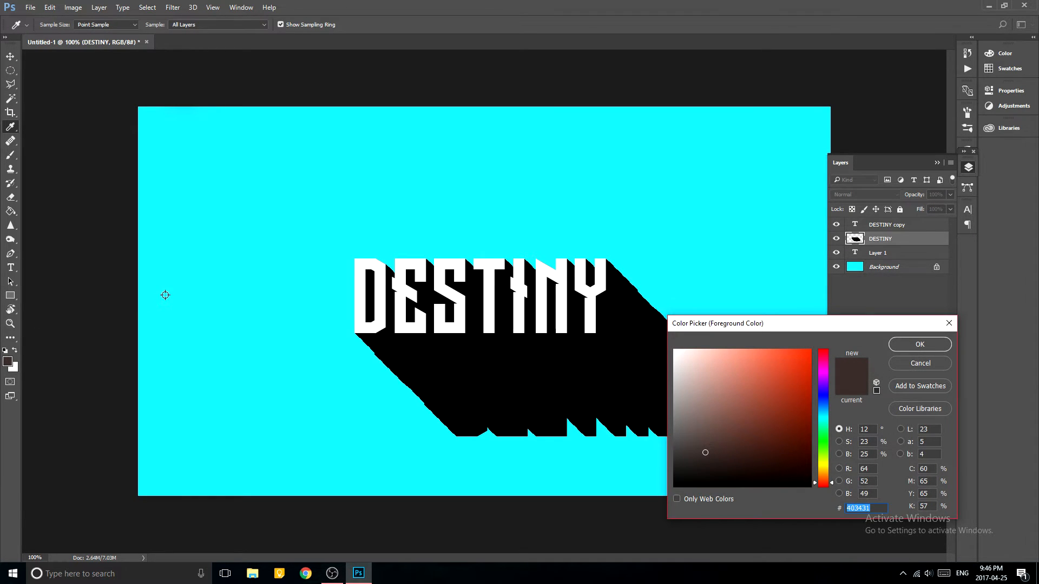
pyautogui.click(238, 296)
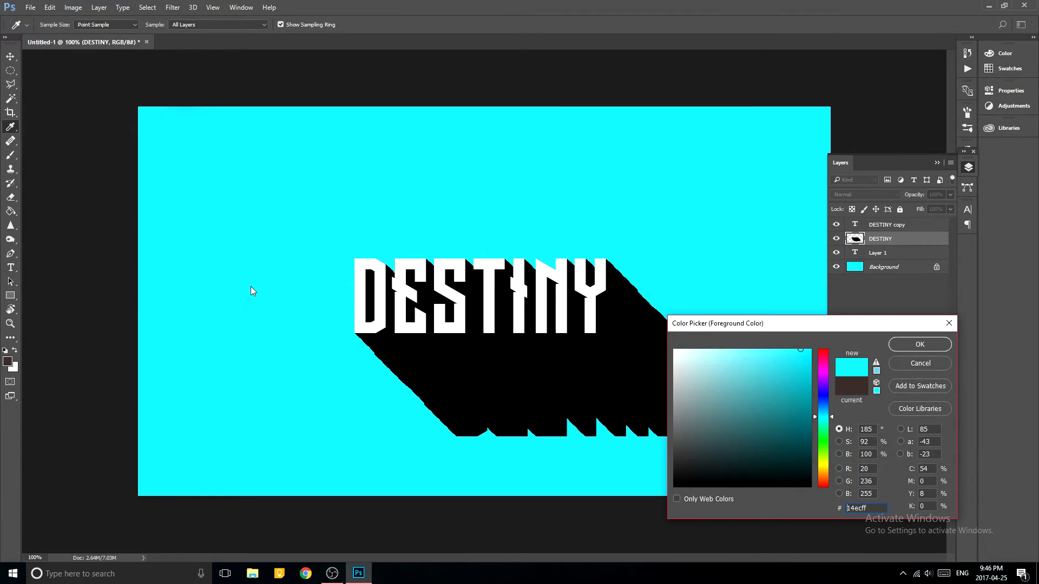
pyautogui.click(921, 345)
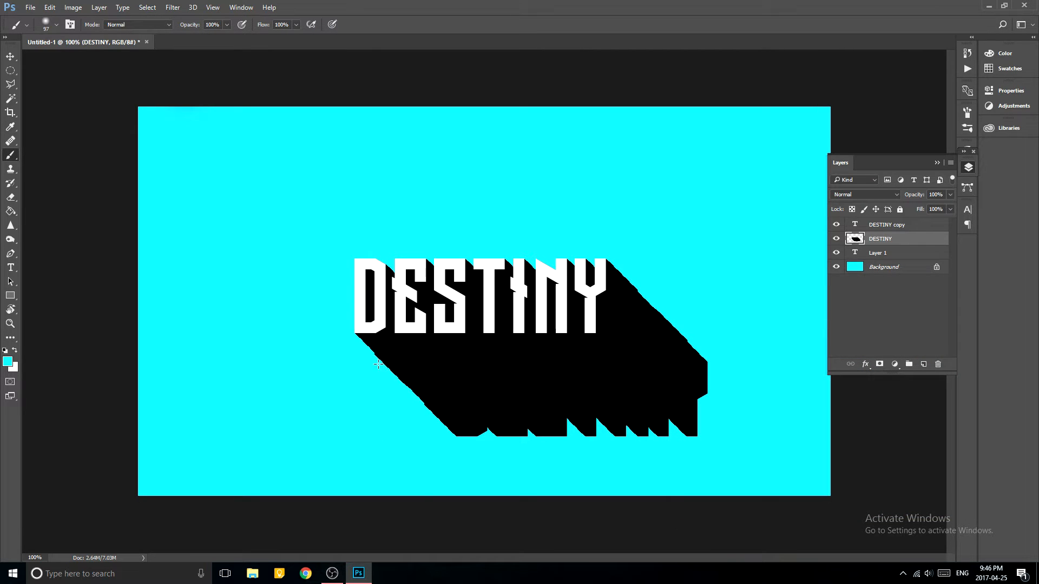
pyautogui.moveTo(442, 447)
pyautogui.mouseDown()
pyautogui.moveTo(651, 453)
pyautogui.moveTo(417, 452)
pyautogui.moveTo(445, 446)
pyautogui.moveTo(373, 429)
pyautogui.moveTo(442, 409)
pyautogui.moveTo(359, 379)
pyautogui.moveTo(418, 407)
pyautogui.moveTo(507, 421)
pyautogui.moveTo(708, 409)
pyautogui.moveTo(654, 464)
pyautogui.moveTo(310, 426)
pyautogui.moveTo(633, 419)
pyautogui.moveTo(736, 362)
pyautogui.moveTo(699, 350)
pyautogui.moveTo(679, 328)
pyautogui.moveTo(690, 360)
pyautogui.moveTo(671, 384)
pyautogui.moveTo(427, 392)
pyautogui.moveTo(348, 361)
pyautogui.mouseUp()
pyautogui.hotkey('ctrl', 'z')
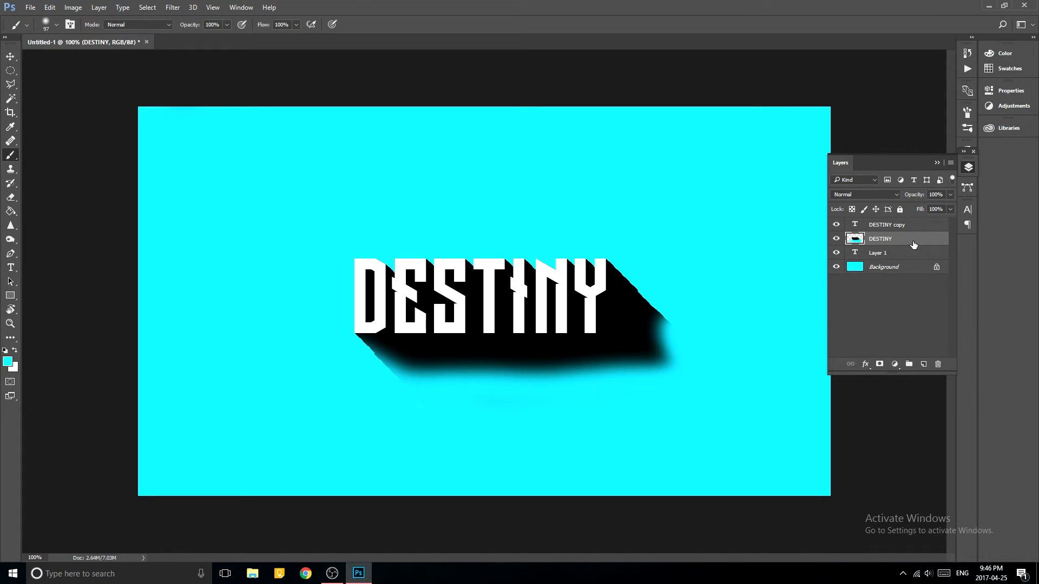
# Lower the DESTINY shadow layer's opacity to 42% and collapse the layer list.
pyautogui.click(950, 195)
pyautogui.moveTo(941, 207); pyautogui.dragTo(921, 209)
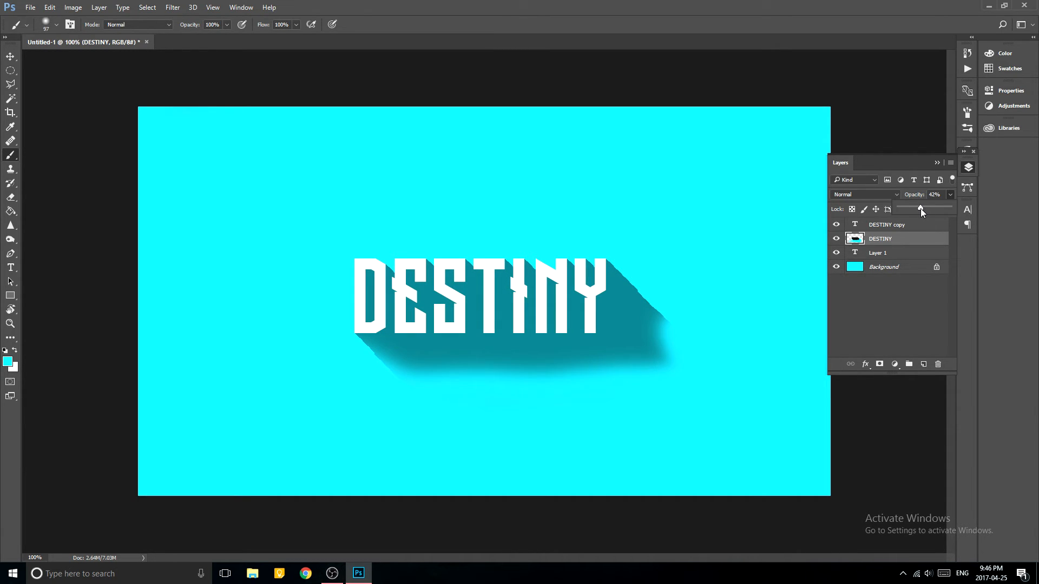
pyautogui.click(938, 162)
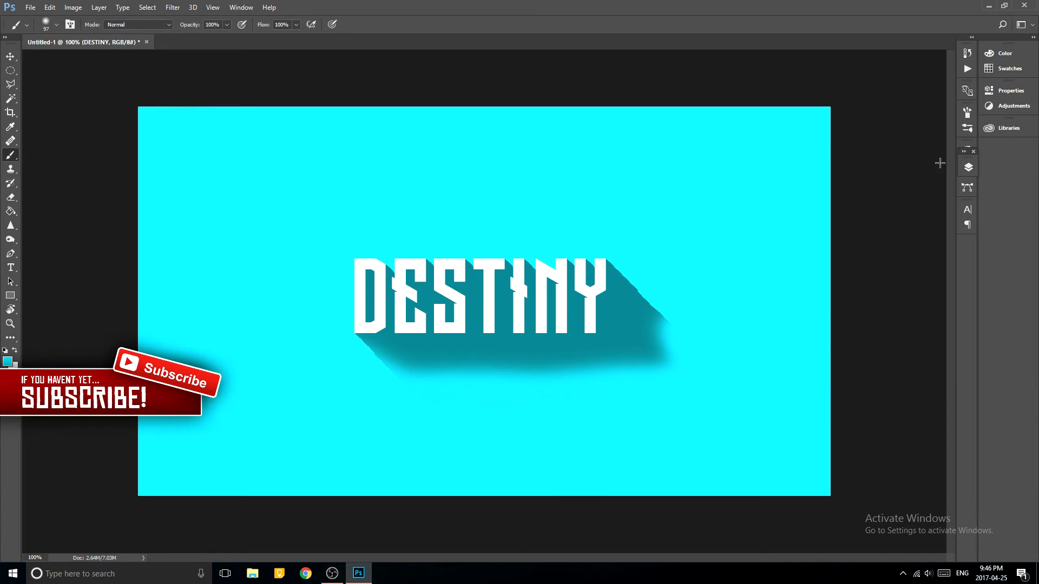